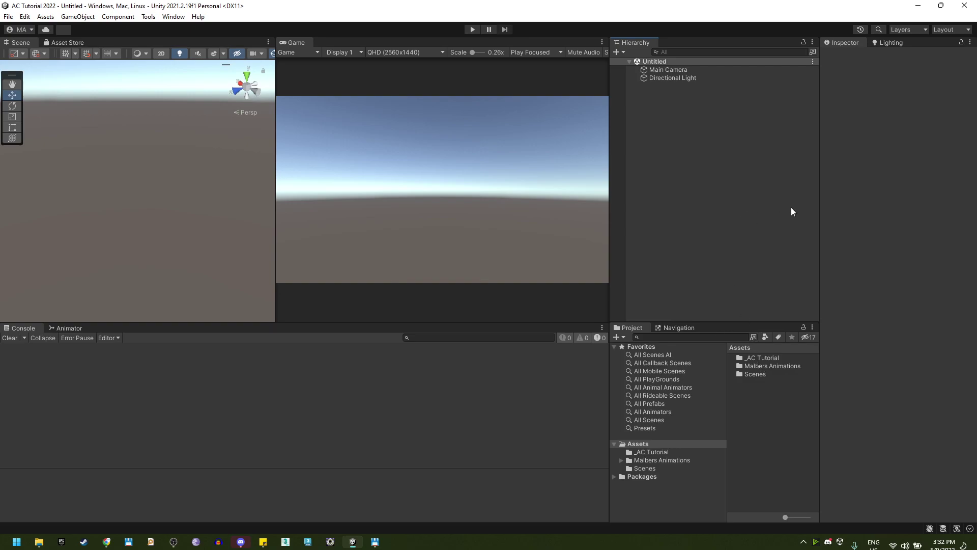
# Step: Widen the Inspector area and generate the Malbers Animations test scene in the untitled scene
pyautogui.moveTo(818, 192)
pyautogui.mouseDown()
pyautogui.moveTo(793, 196)
pyautogui.moveTo(805, 198)
pyautogui.mouseUp()
pyautogui.moveTo(728, 375); pyautogui.dragTo(706, 369)
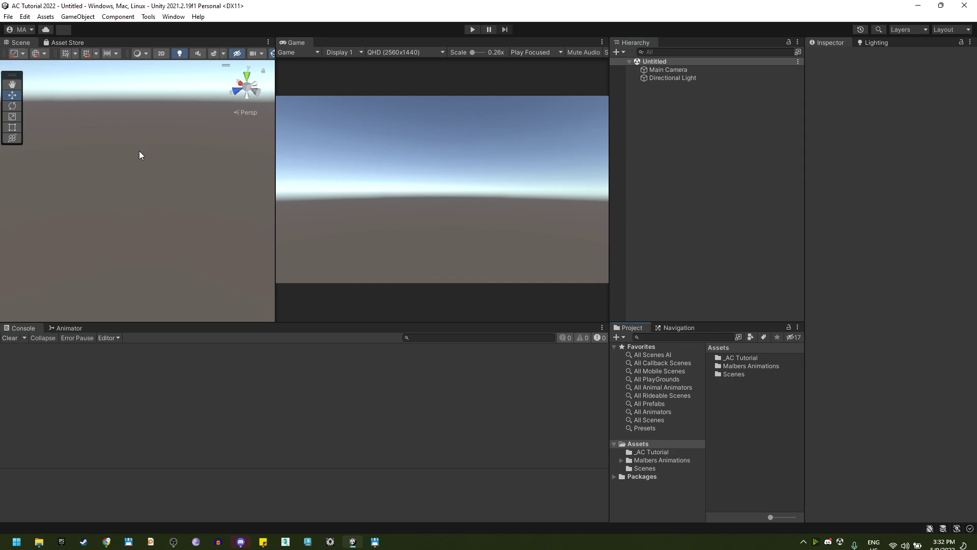
pyautogui.click(149, 21)
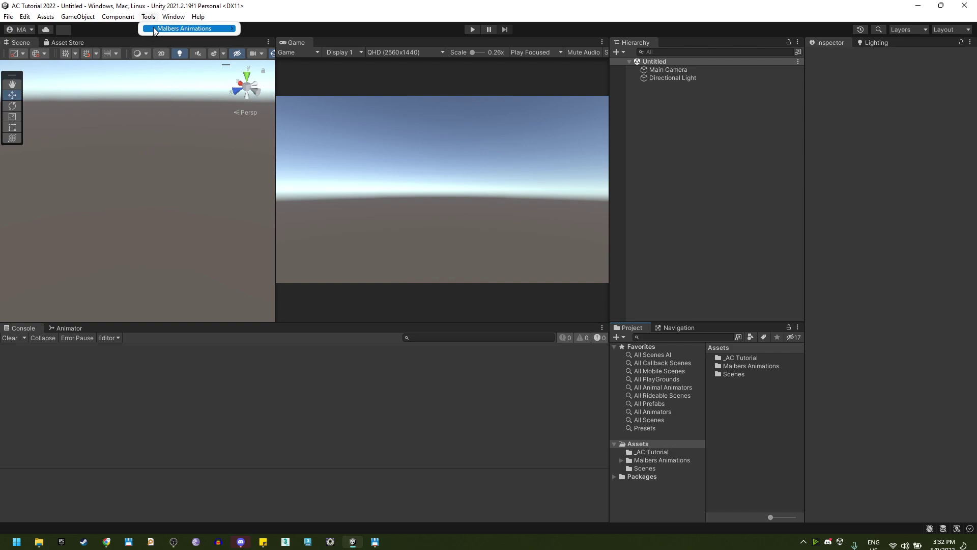
pyautogui.moveTo(155, 29)
pyautogui.moveTo(203, 28)
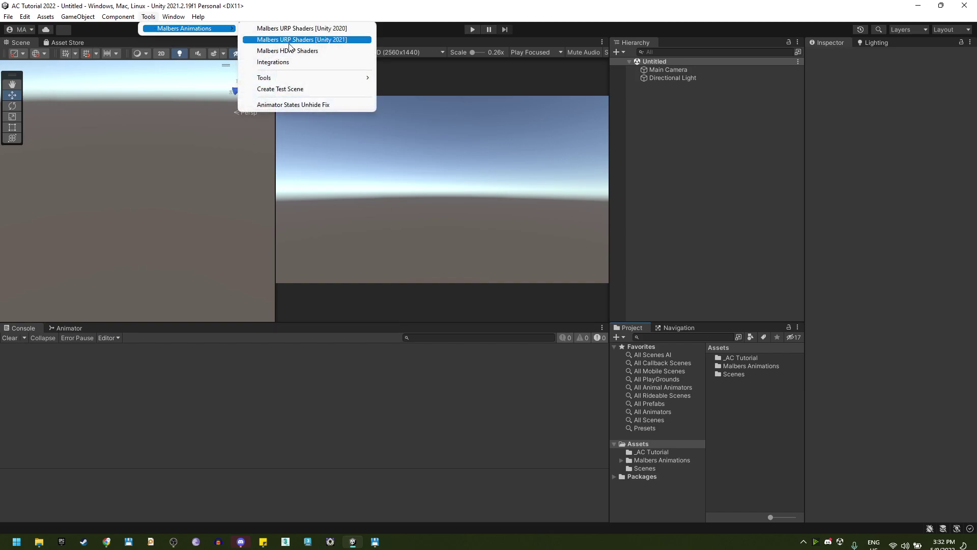
pyautogui.click(264, 89)
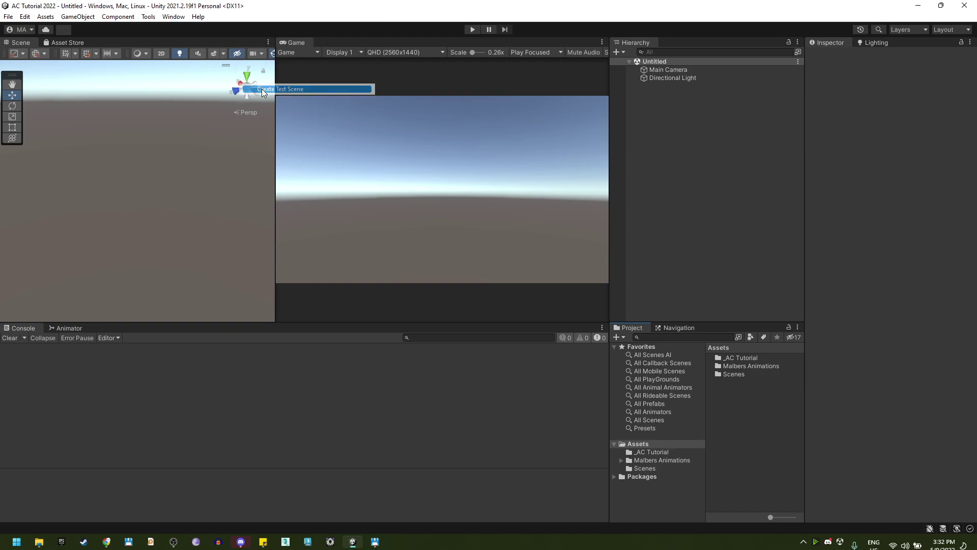
# Step: Widen the Scene view and reduce its 3D gizmo icons to the smallest size
pyautogui.moveTo(271, 184); pyautogui.dragTo(321, 102)
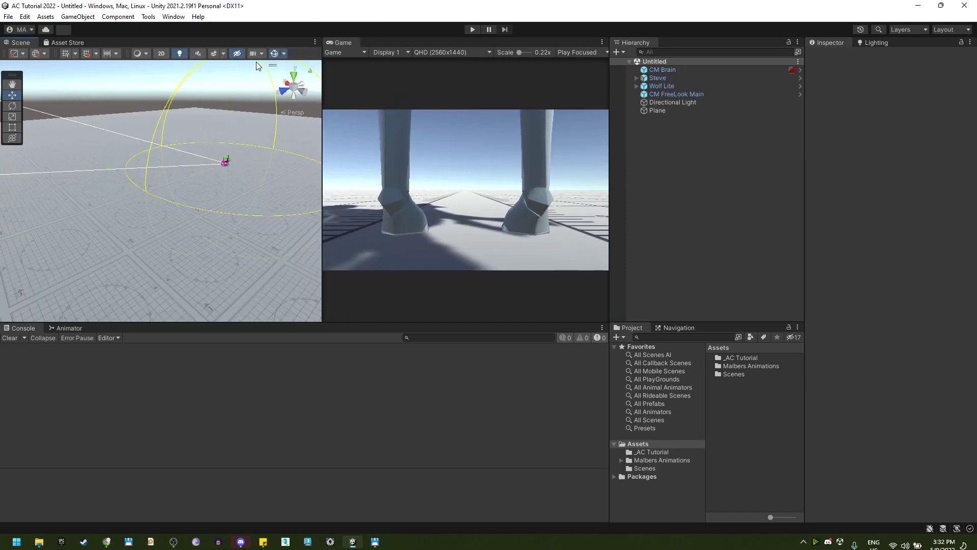
pyautogui.click(283, 53)
pyautogui.moveTo(361, 67)
pyautogui.mouseDown()
pyautogui.moveTo(386, 71)
pyautogui.moveTo(358, 70)
pyautogui.mouseUp()
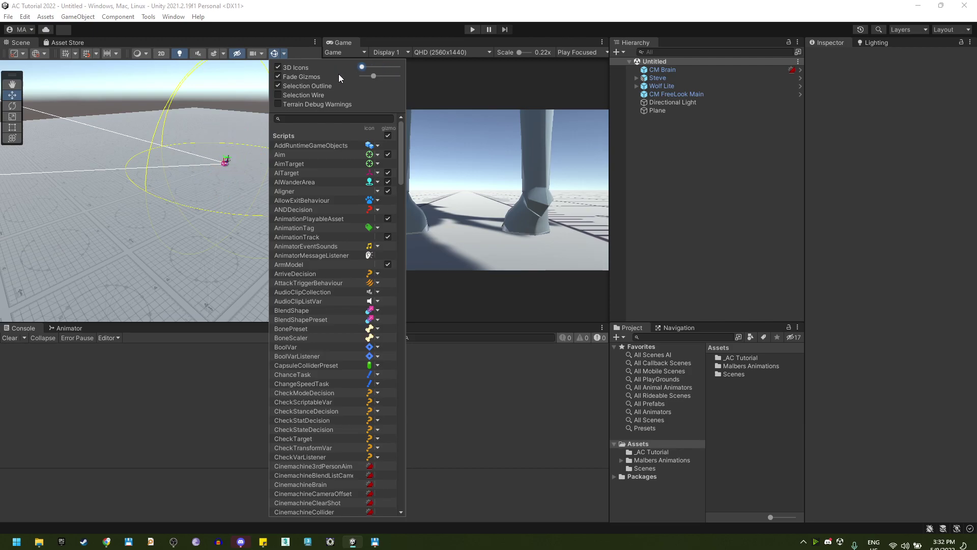
pyautogui.click(226, 161)
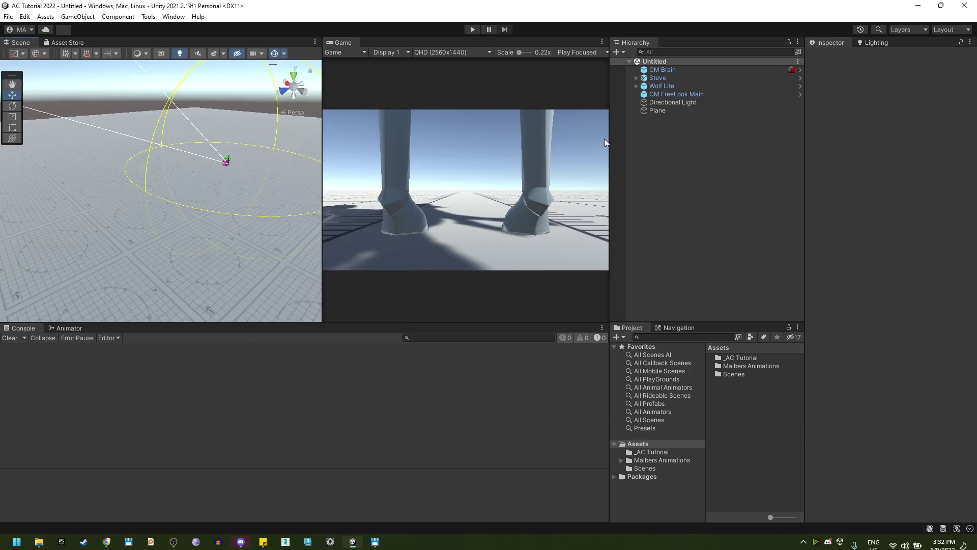
# Step: Delete the Steve character from the scene, keeping Wolf Lite as the only character
pyautogui.doubleClick(667, 88)
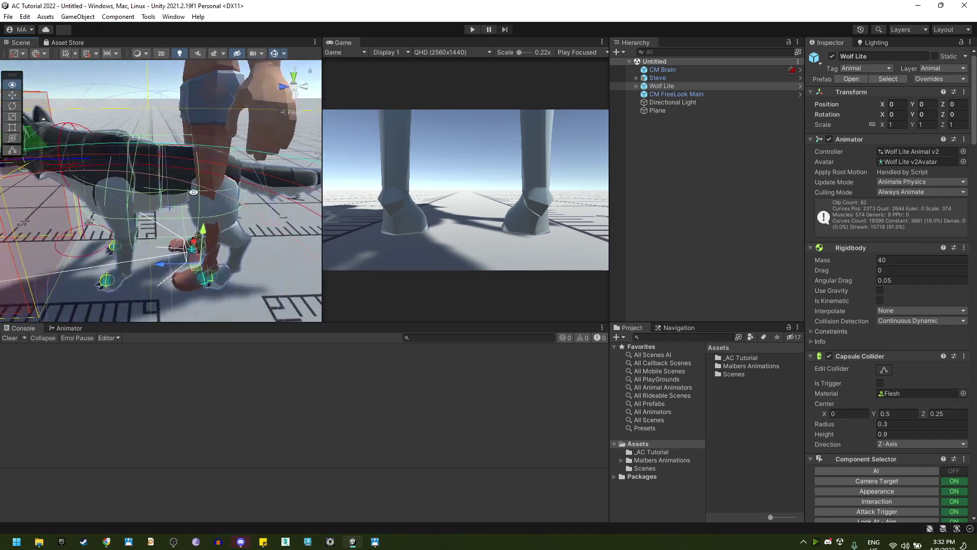
pyautogui.click(668, 76)
pyautogui.press('Delete')
pyautogui.scroll(-8, 159, 175)
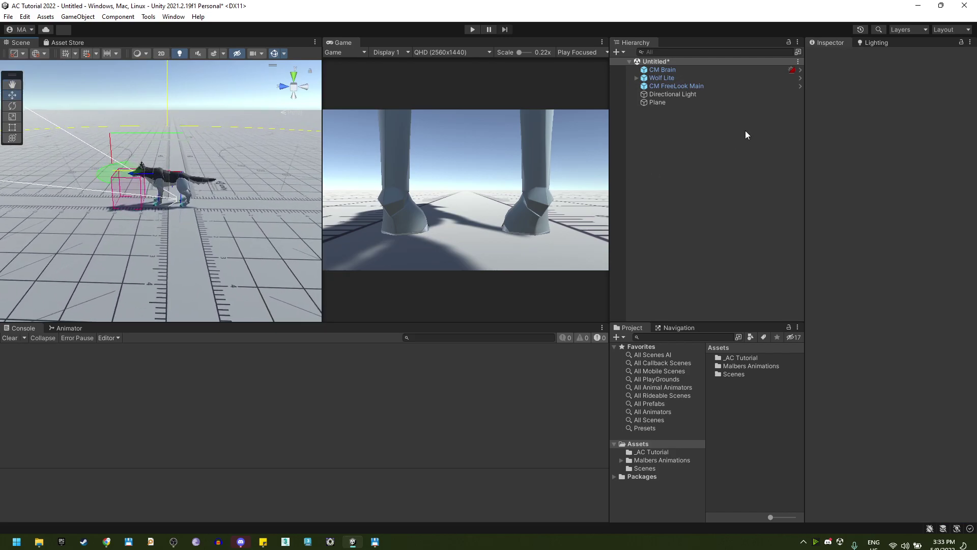
# Step: Completely unpack the Wolf Lite prefab and delete the Lock on Target object under its Look At - Aim component
pyautogui.click(637, 79)
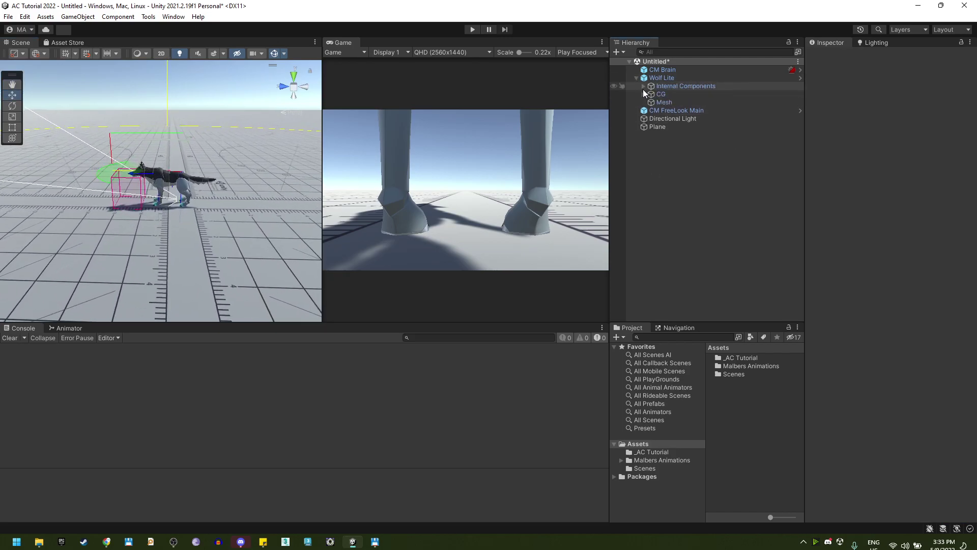
pyautogui.click(644, 86)
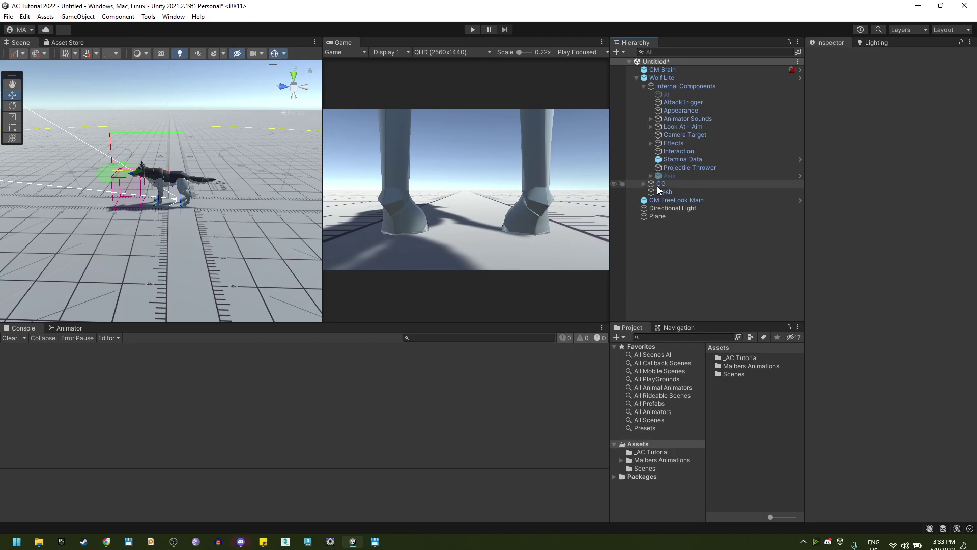
pyautogui.click(650, 127)
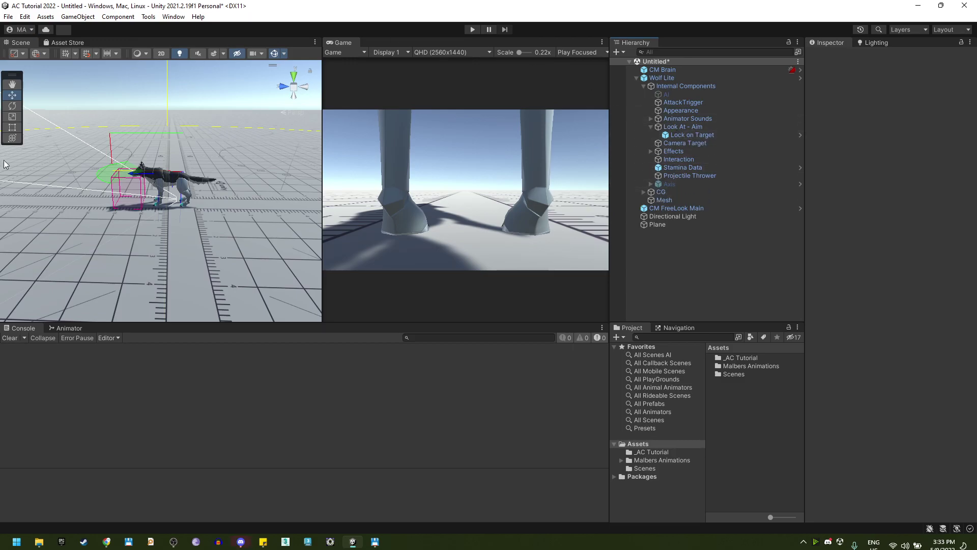
pyautogui.click(681, 143)
pyautogui.rightClick(653, 78)
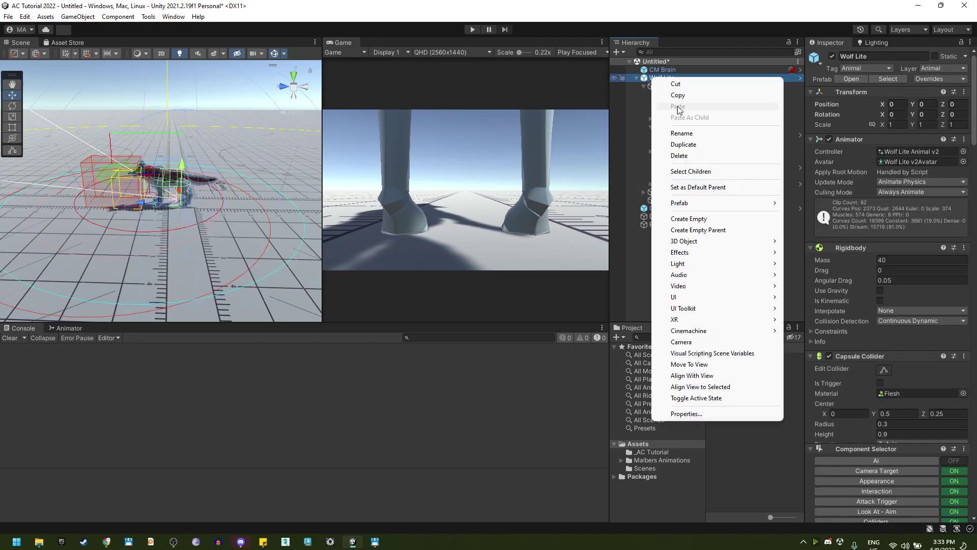
pyautogui.moveTo(720, 204)
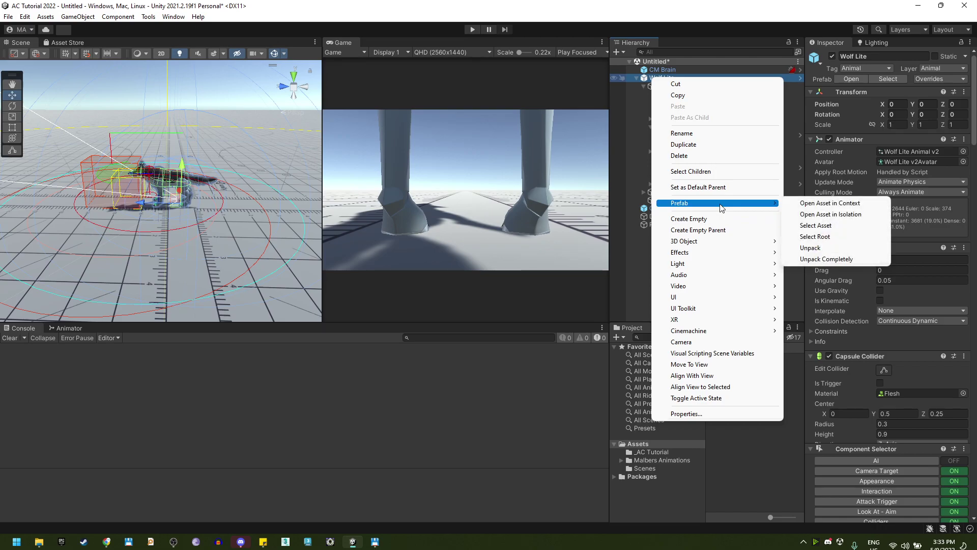
pyautogui.click(842, 259)
pyautogui.click(686, 136)
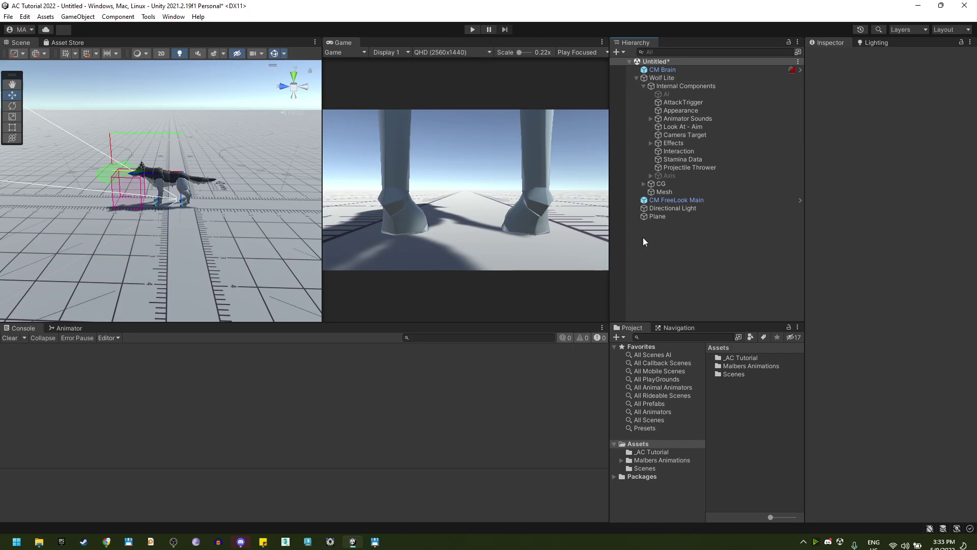
# Step: Find the CM Lock On Target prefab by searching "Lock On Target", add it below CM Brain, and move CM FreeLook Main directly beneath it
pyautogui.moveTo(148, 134); pyautogui.dragTo(183, 225, button='right')
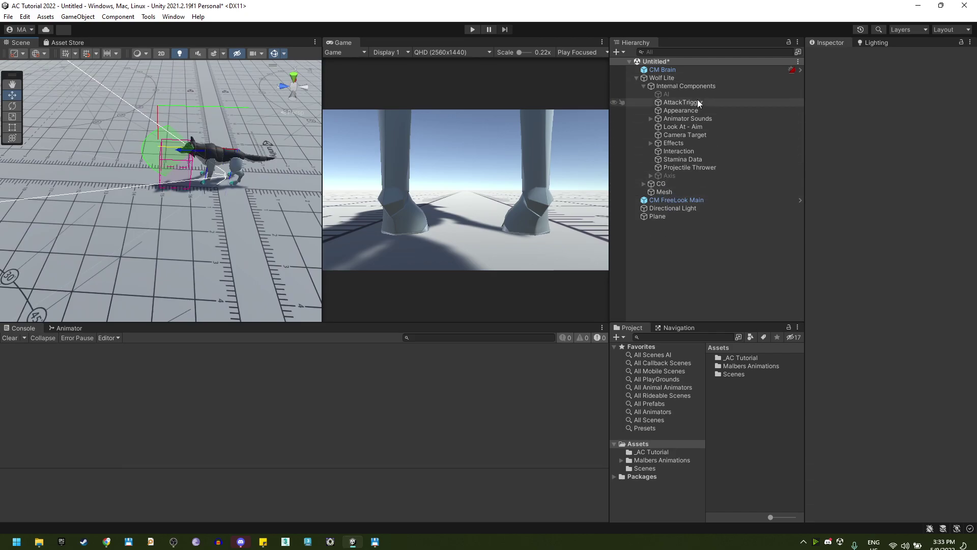
pyautogui.click(687, 337)
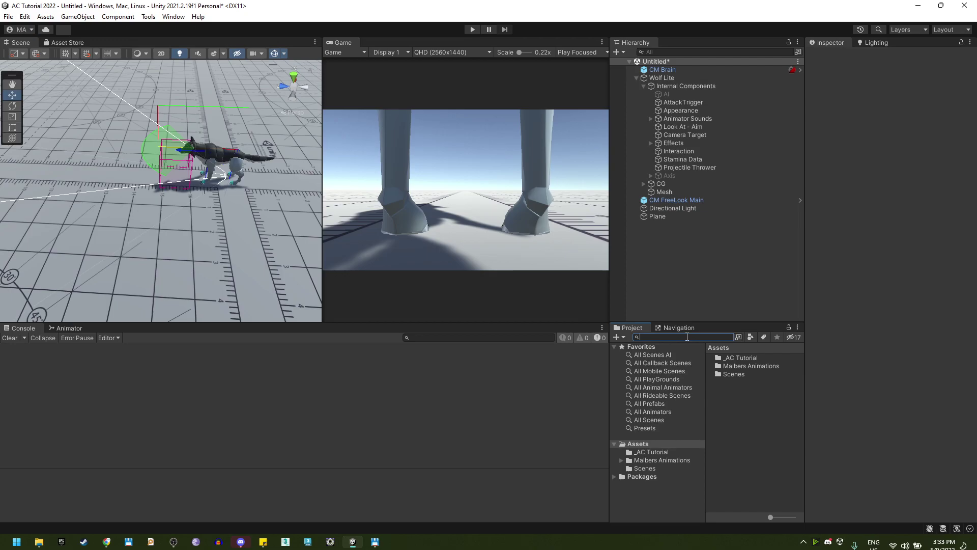
pyautogui.write('Lock On Target')
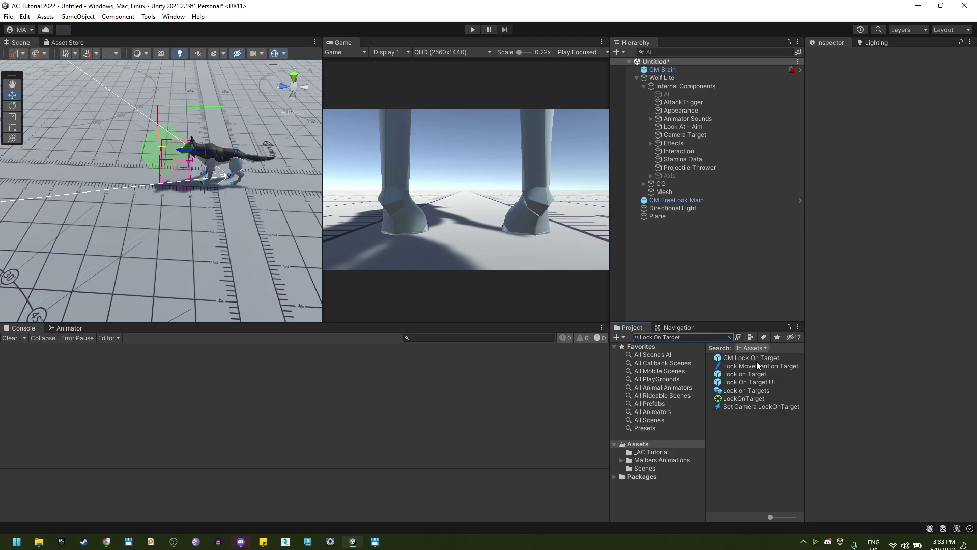
pyautogui.moveTo(756, 359); pyautogui.dragTo(716, 307)
pyautogui.moveTo(674, 260); pyautogui.dragTo(661, 75)
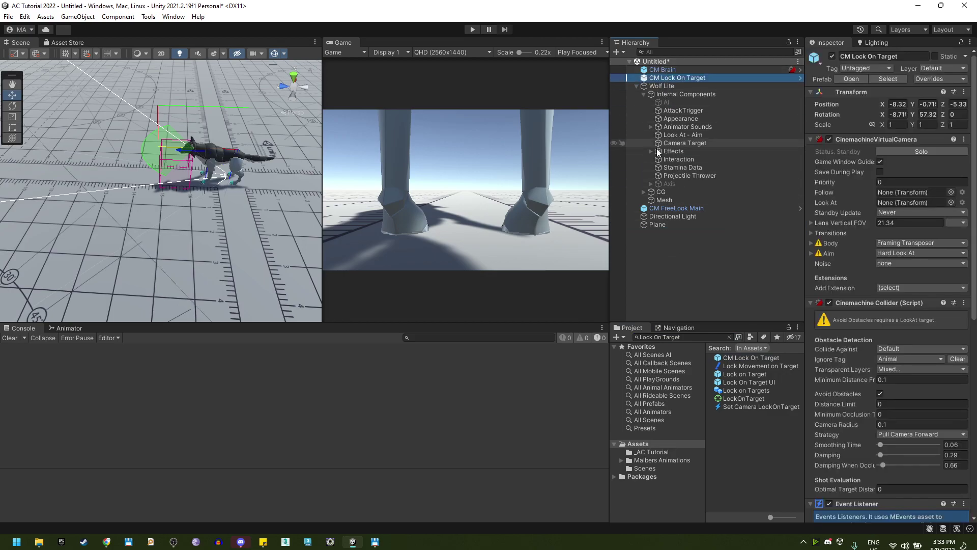
pyautogui.moveTo(660, 210); pyautogui.dragTo(667, 84)
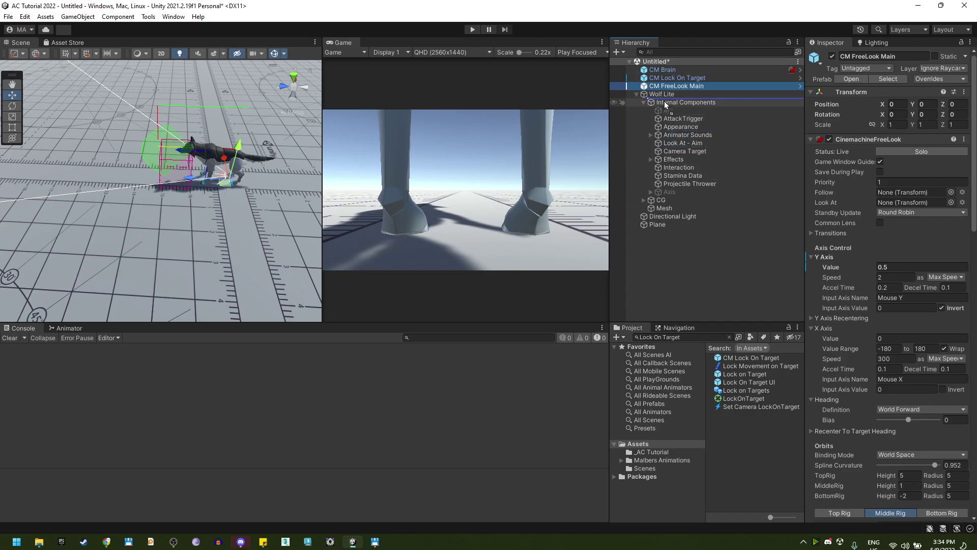
# Step: Add the Lock on Target prefab under Wolf Lite's Internal Components and widen the Hierarchy and Inspector areas
pyautogui.moveTo(664, 103); pyautogui.dragTo(664, 103)
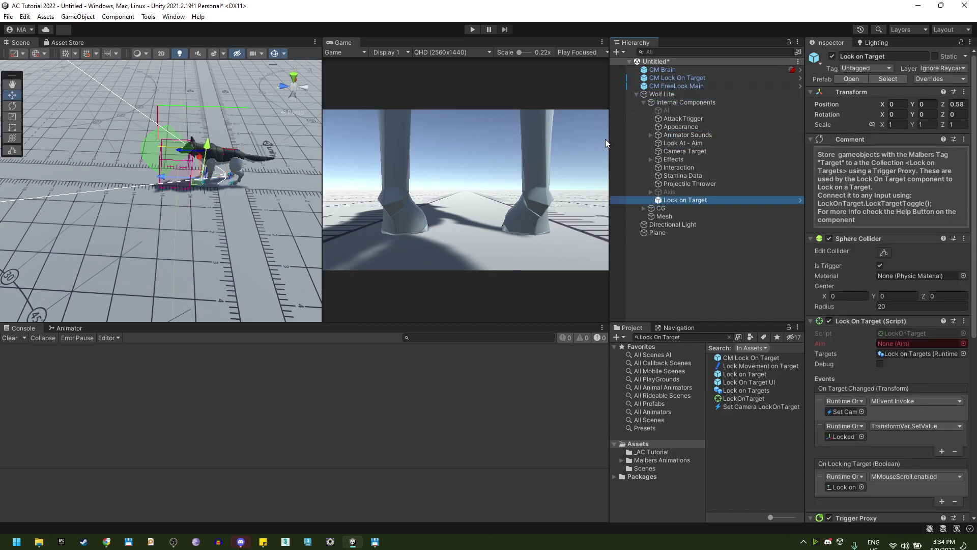
pyautogui.moveTo(610, 137); pyautogui.dragTo(519, 135)
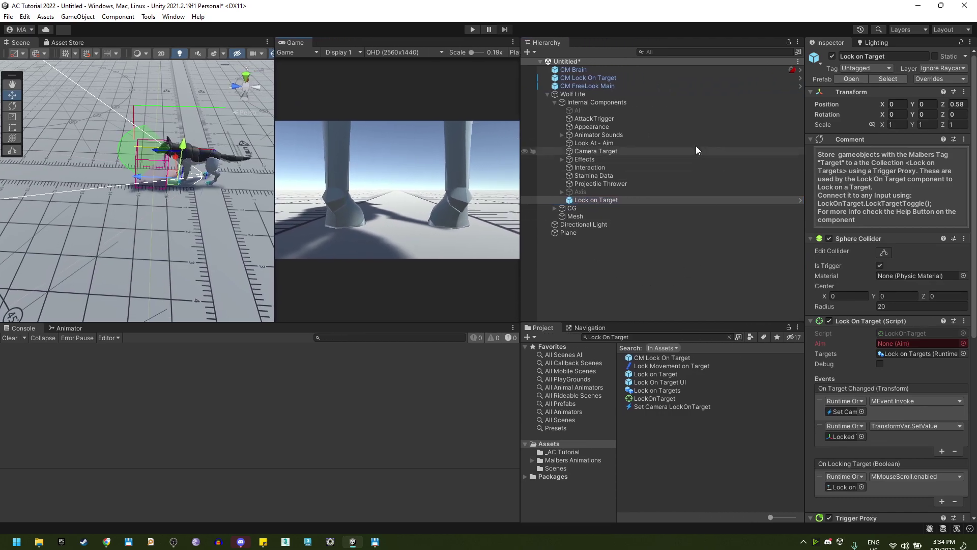
pyautogui.moveTo(802, 162); pyautogui.dragTo(743, 161)
# Step: Set the radius of the Lock on Target object's Sphere Collider to 20.42
pyautogui.moveTo(266, 208); pyautogui.dragTo(291, 155, button='right')
pyautogui.press('s')
pyautogui.keyDown('alt'); pyautogui.moveTo(291, 154); pyautogui.dragTo(456, 252); pyautogui.keyUp('alt')
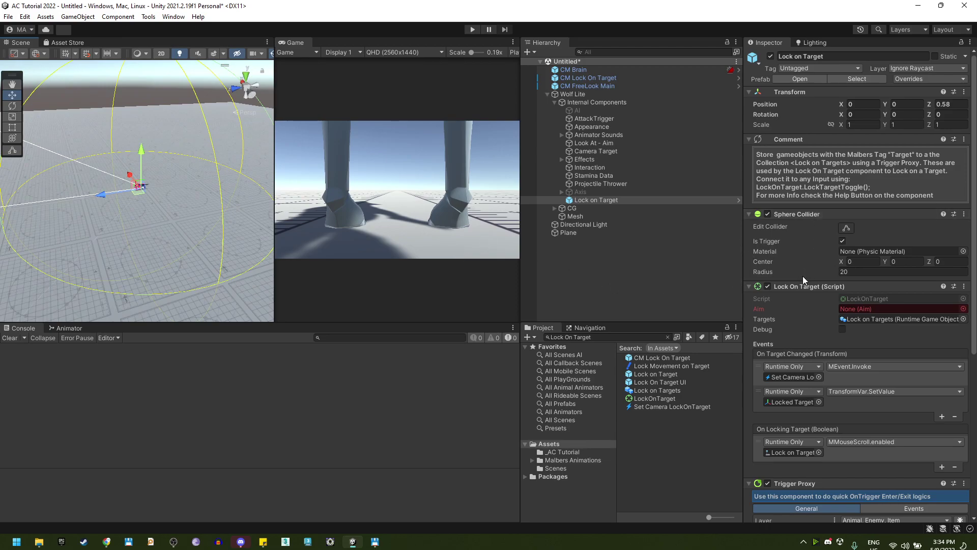
pyautogui.moveTo(804, 274)
pyautogui.mouseDown()
pyautogui.moveTo(829, 273)
pyautogui.moveTo(815, 268)
pyautogui.mouseUp()
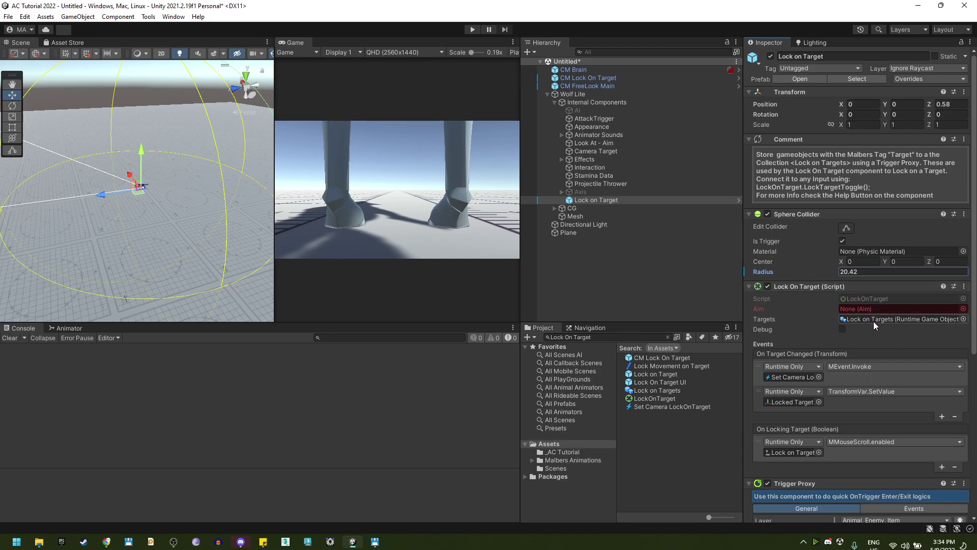
# Step: Assign Wolf Lite's Look At - Aim object as the Aim reference of the Lock On Target script
pyautogui.click(594, 143)
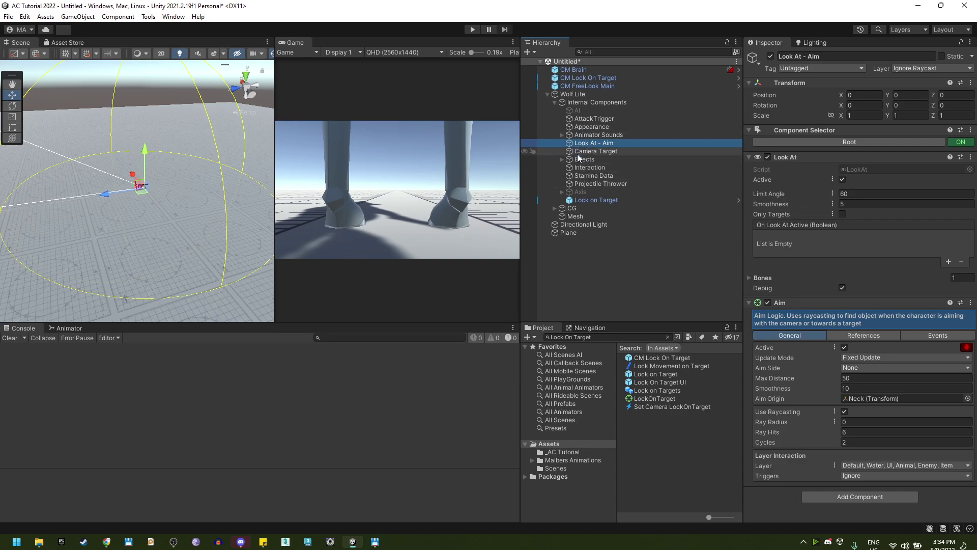
pyautogui.click(595, 200)
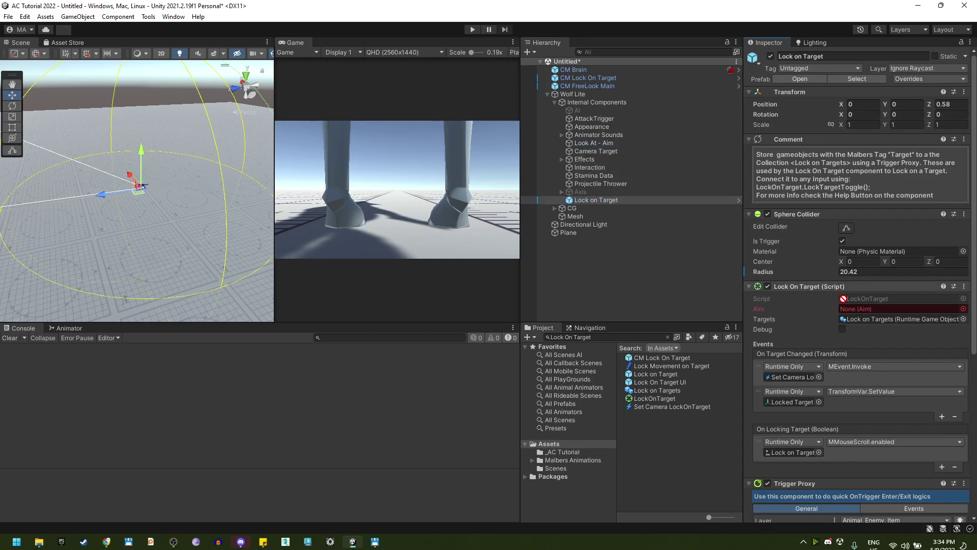
pyautogui.moveTo(594, 143); pyautogui.dragTo(865, 309)
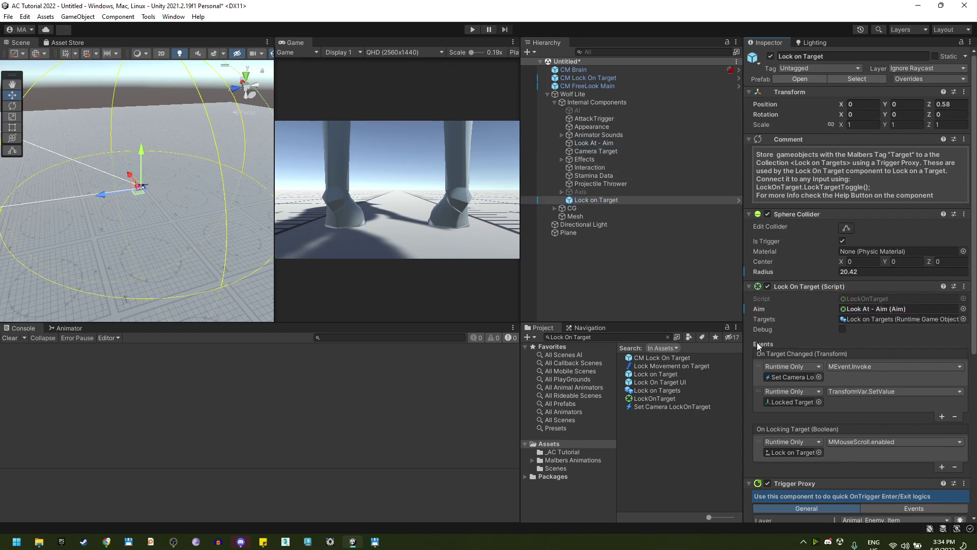
# Step: Examine the Lock on Targets collection asset and the Lock on Target object's events, Trigger Proxy and Mouse Scroll settings
pyautogui.click(862, 319)
pyautogui.click(661, 365)
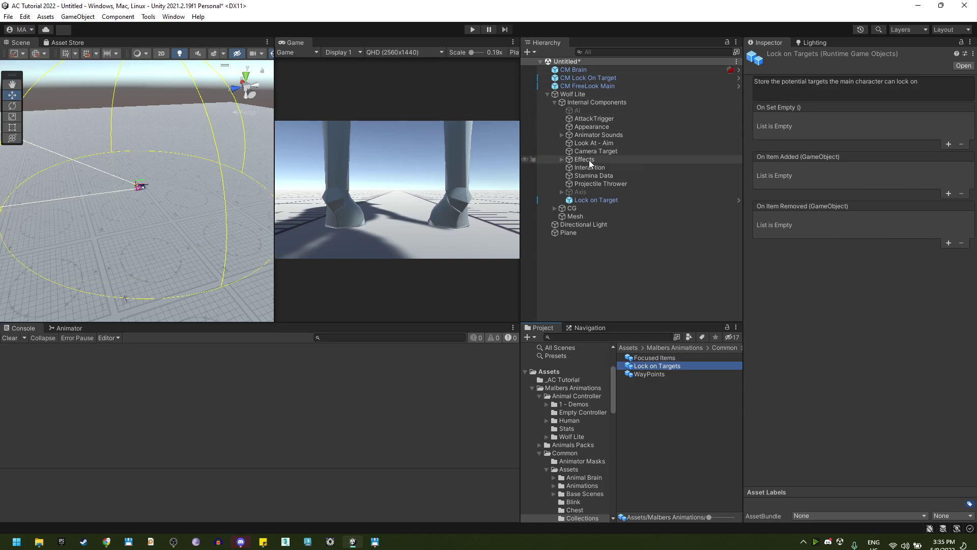
pyautogui.click(588, 200)
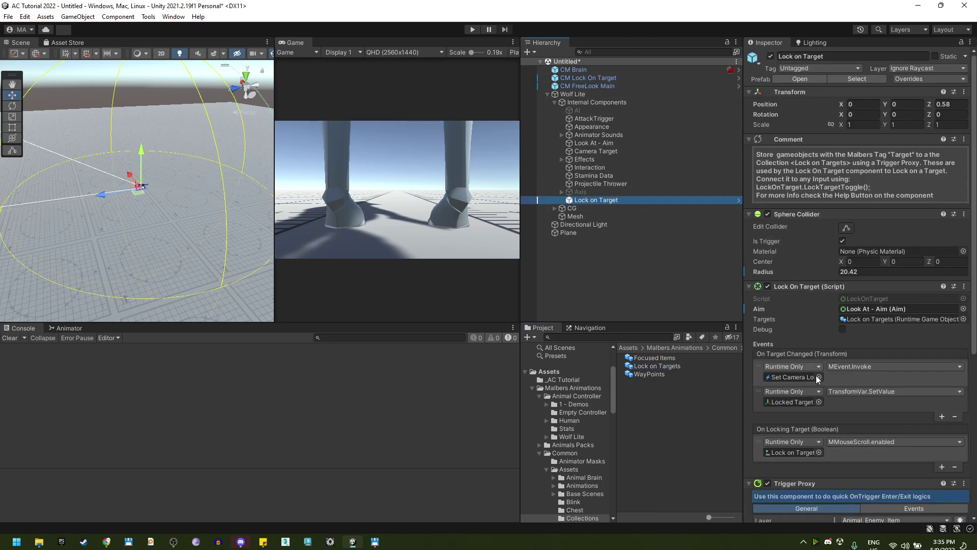
pyautogui.scroll(-10, 831, 214)
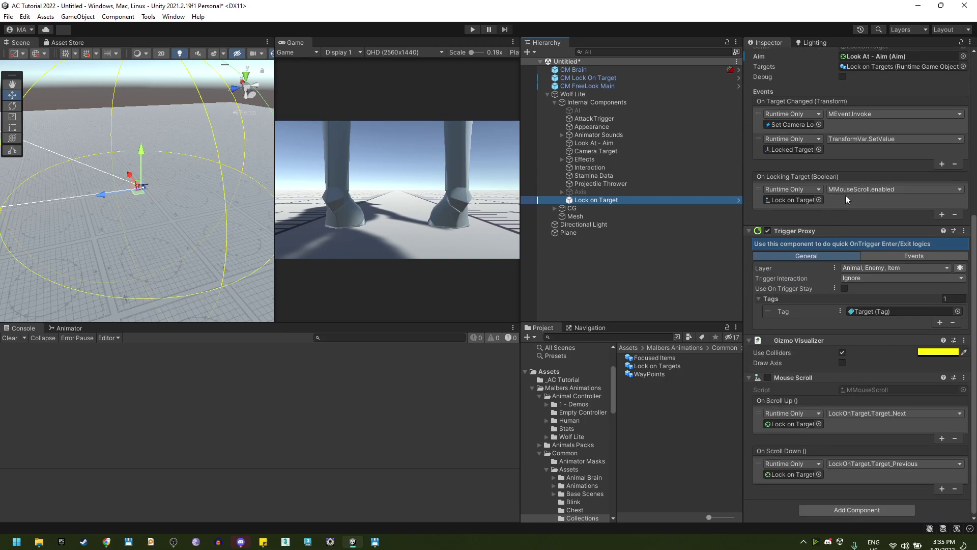
pyautogui.scroll(6, 797, 305)
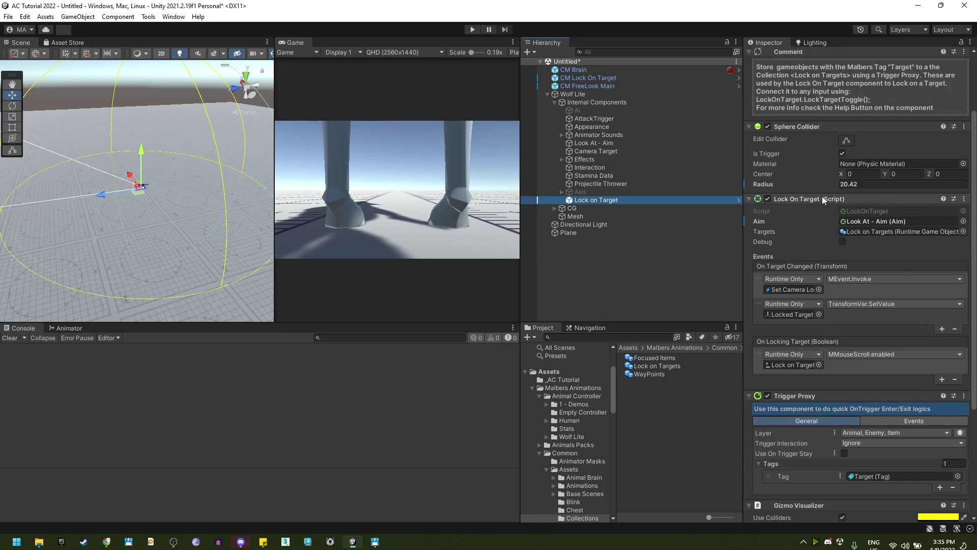
pyautogui.scroll(-3, 817, 228)
pyautogui.scroll(-3, 817, 226)
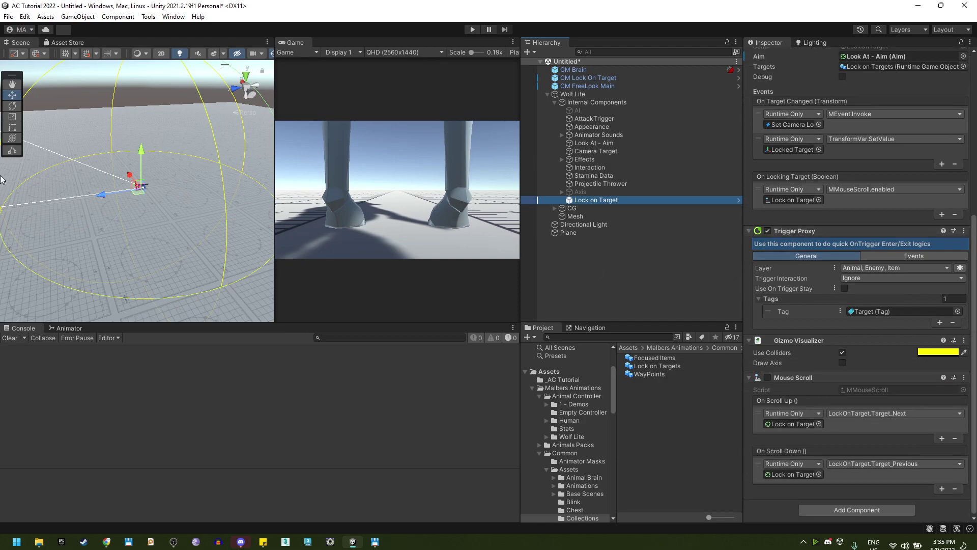
pyautogui.keyDown('alt'); pyautogui.moveTo(101, 199); pyautogui.dragTo(127, 206); pyautogui.keyUp('alt')
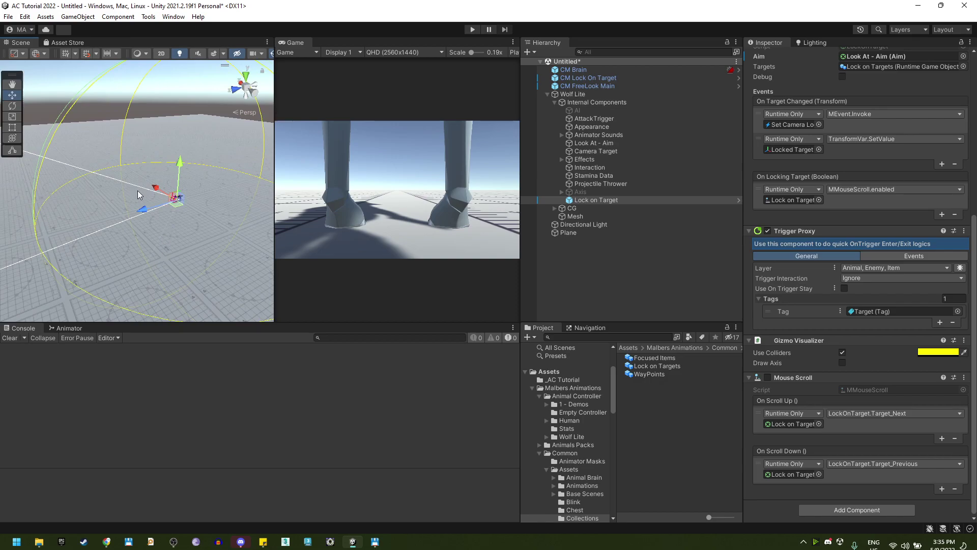
pyautogui.moveTo(137, 192); pyautogui.dragTo(134, 228, button='right')
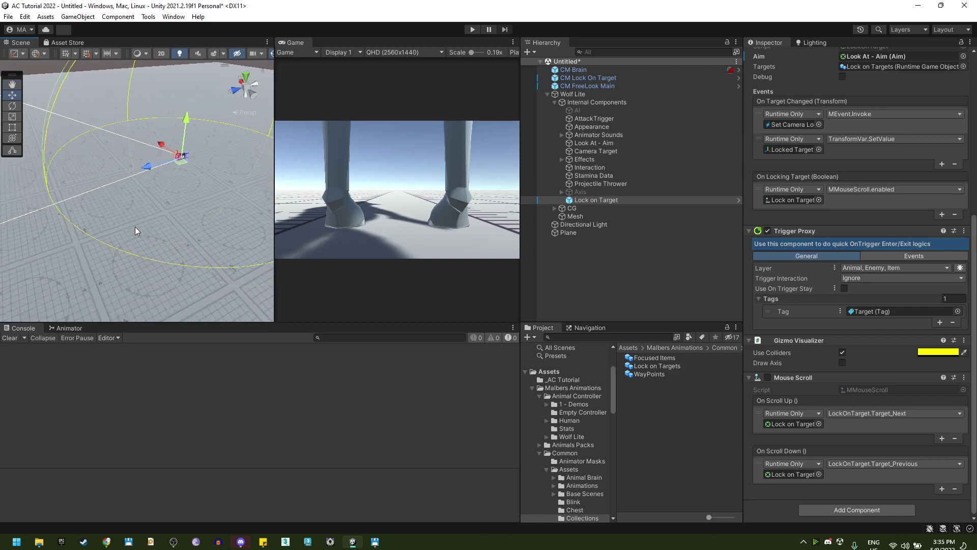
# Step: Remove Animal and Enemy from the Trigger Proxy's Layer mask on Lock on Target, leaving only Item
pyautogui.click(861, 268)
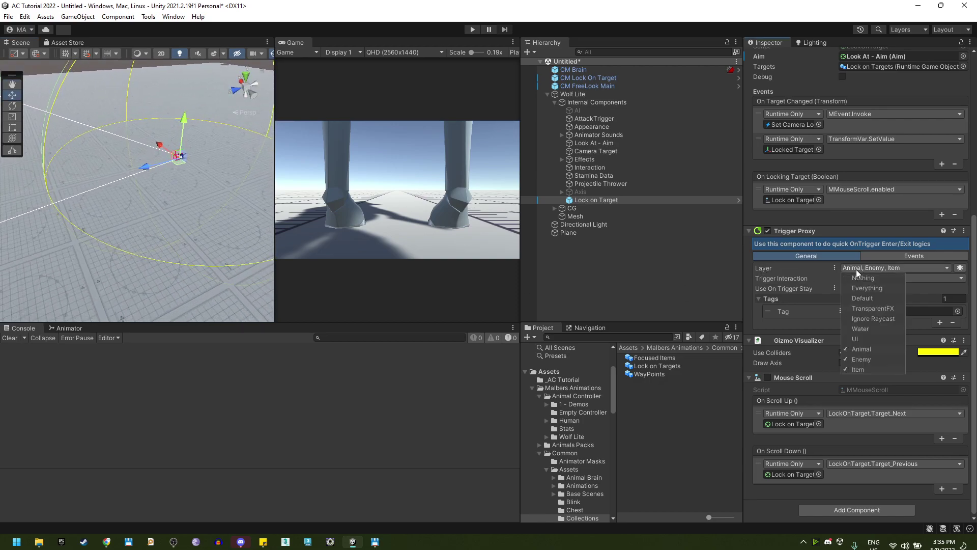
pyautogui.click(861, 349)
pyautogui.click(862, 359)
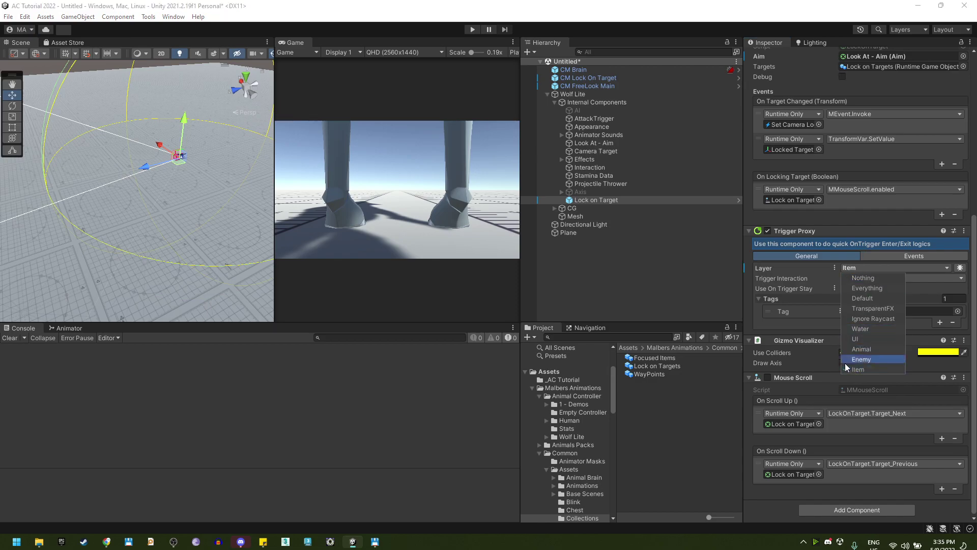
pyautogui.click(772, 280)
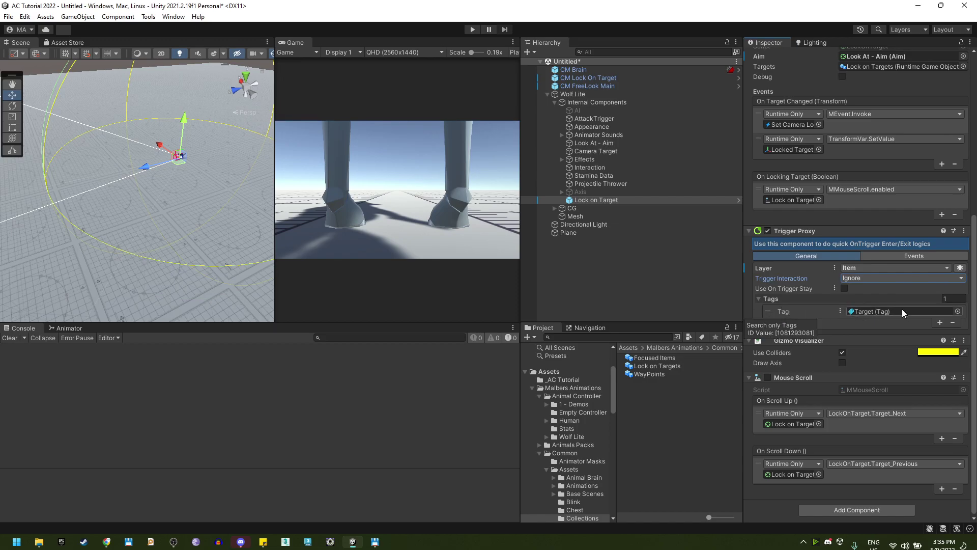
pyautogui.click(950, 299)
pyautogui.write('0')
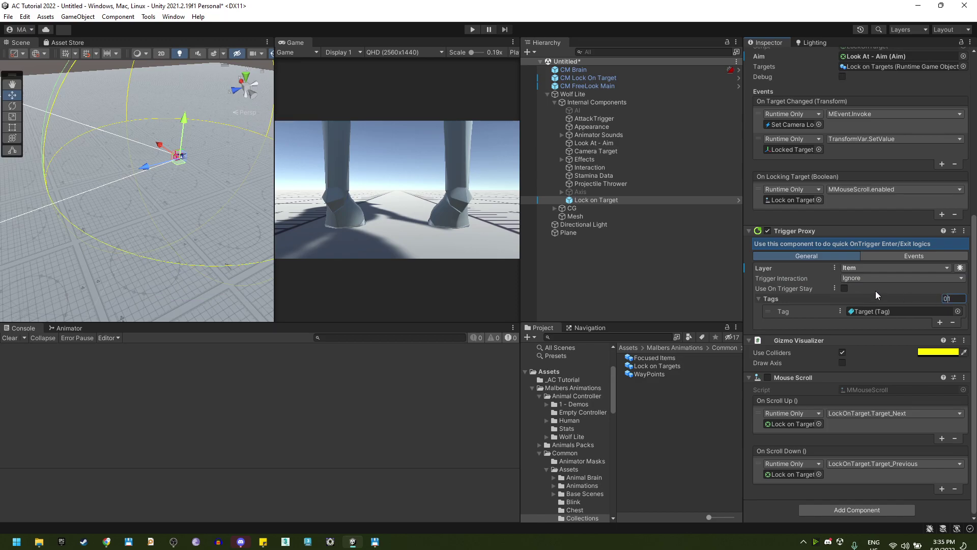
pyautogui.press('Return')
pyautogui.hotkey('ctrl', 'z')
pyautogui.click(768, 377)
pyautogui.click(767, 377)
# Step: Create a 3D Sphere at the root level of the scene
pyautogui.moveTo(204, 235)
pyautogui.mouseDown(button='right')
pyautogui.moveTo(211, 200)
pyautogui.moveTo(238, 239)
pyautogui.moveTo(220, 238)
pyautogui.mouseUp(button='right')
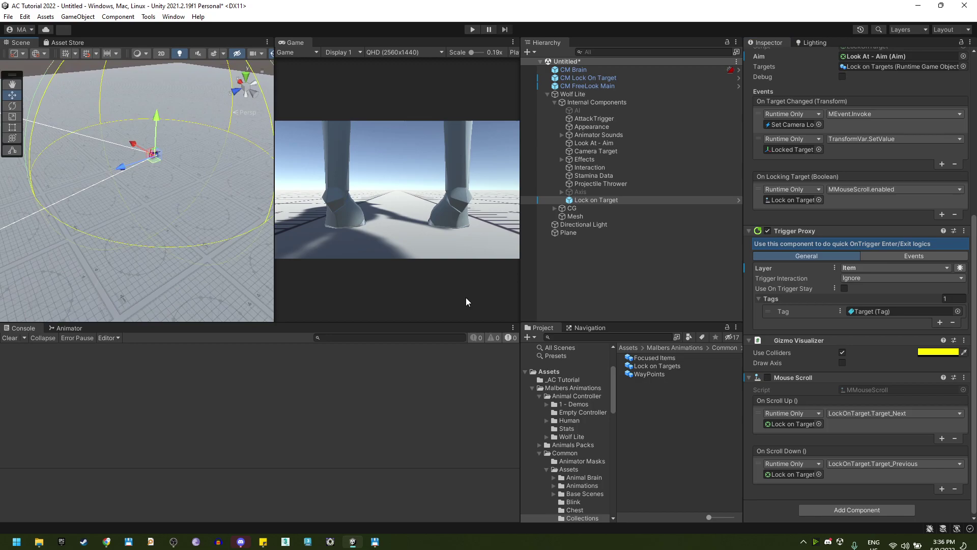
pyautogui.click(552, 254)
pyautogui.rightClick(558, 247)
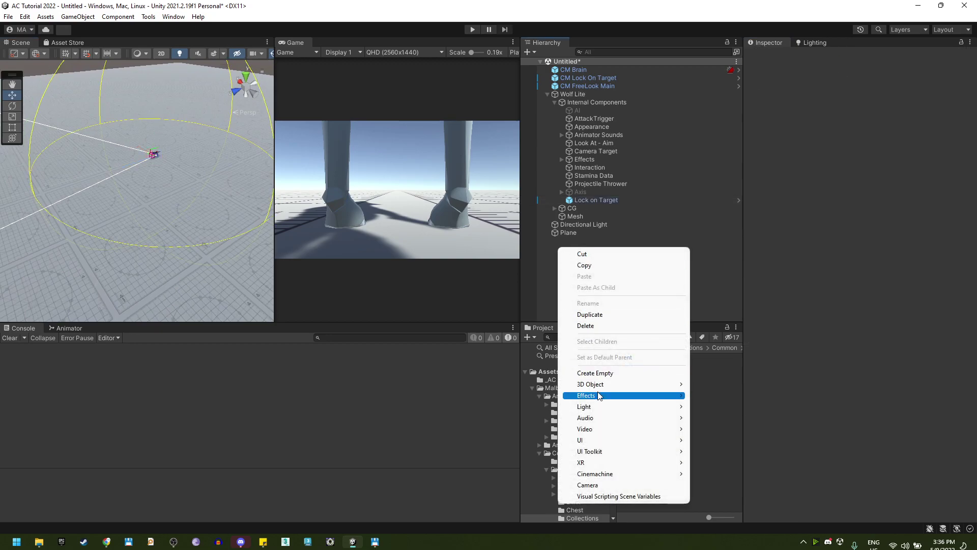
pyautogui.moveTo(600, 384)
pyautogui.click(751, 401)
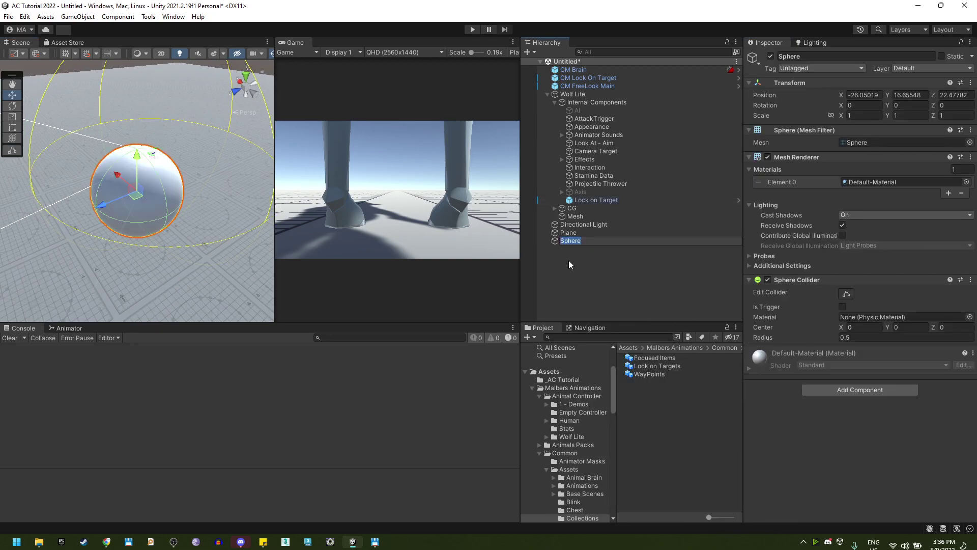
# Step: Apply the Gold material to the sphere and place it just above the plane at about X -16.27, Y 1.41, Z 16.13
pyautogui.click(965, 182)
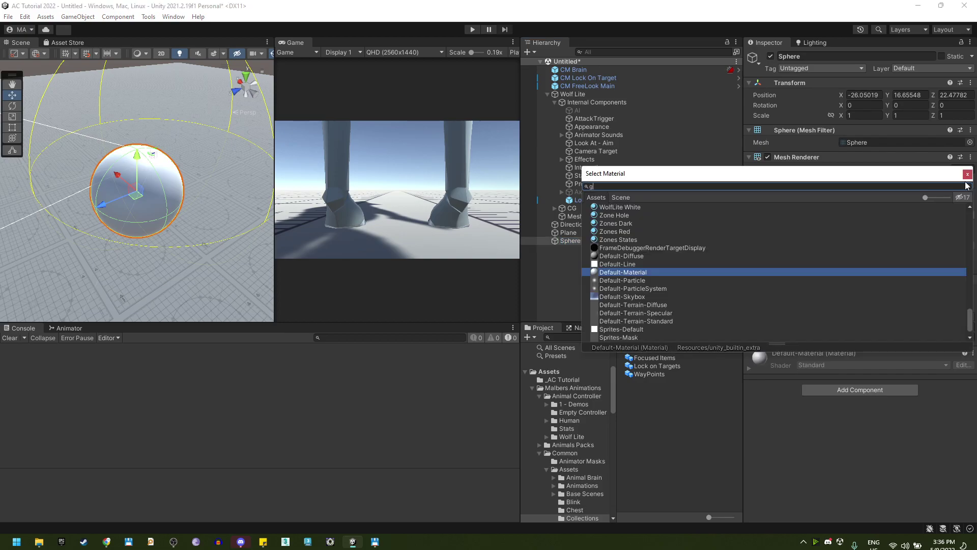
pyautogui.click(615, 216)
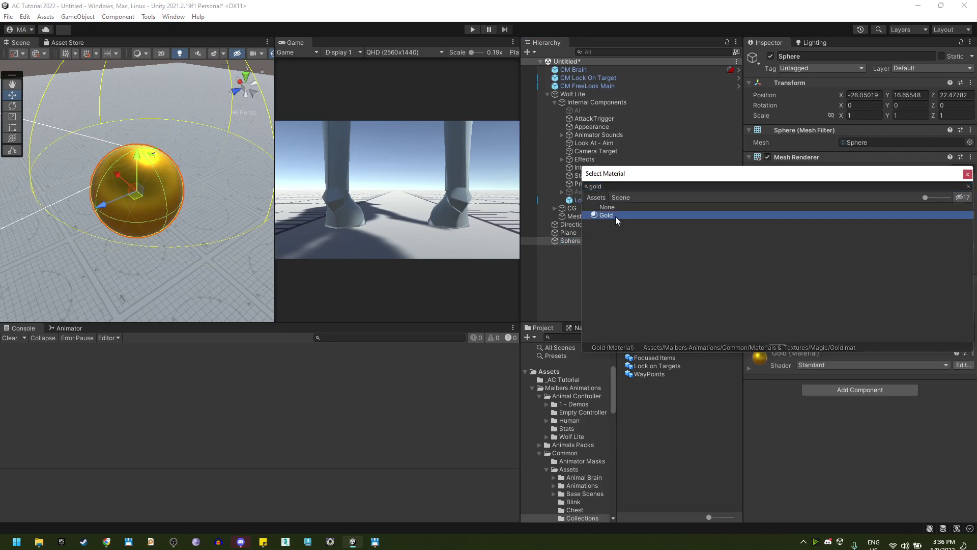
pyautogui.keyDown('ctrl'); pyautogui.keyDown('shift'); pyautogui.moveTo(136, 194); pyautogui.dragTo(133, 253); pyautogui.keyUp('shift'); pyautogui.keyUp('ctrl')
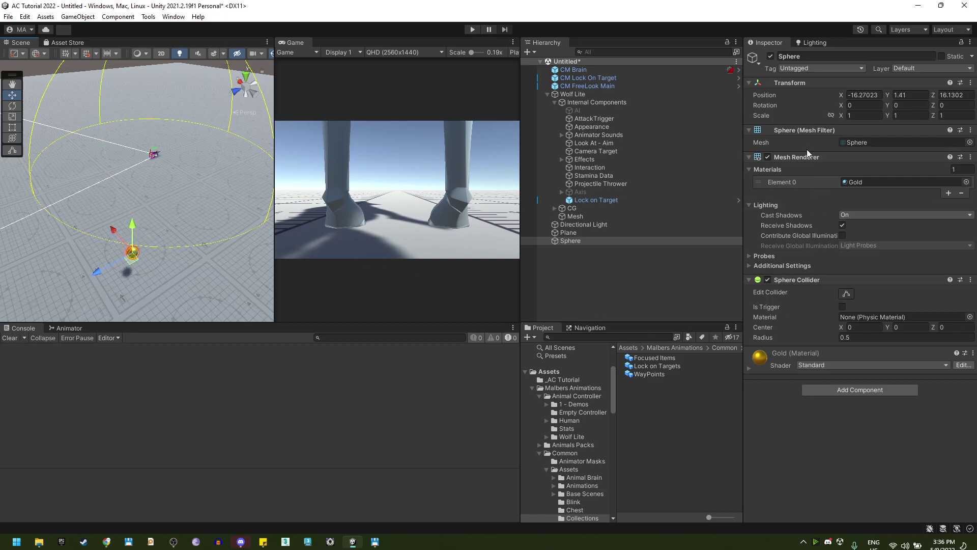
# Step: Put the sphere on the Item layer and add a Tags component containing the Target tag
pyautogui.click(904, 67)
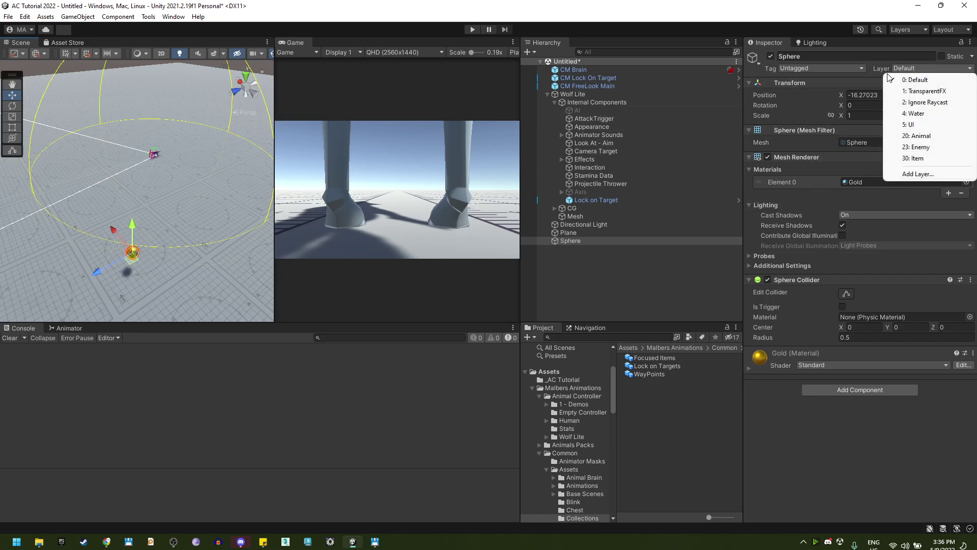
pyautogui.click(912, 158)
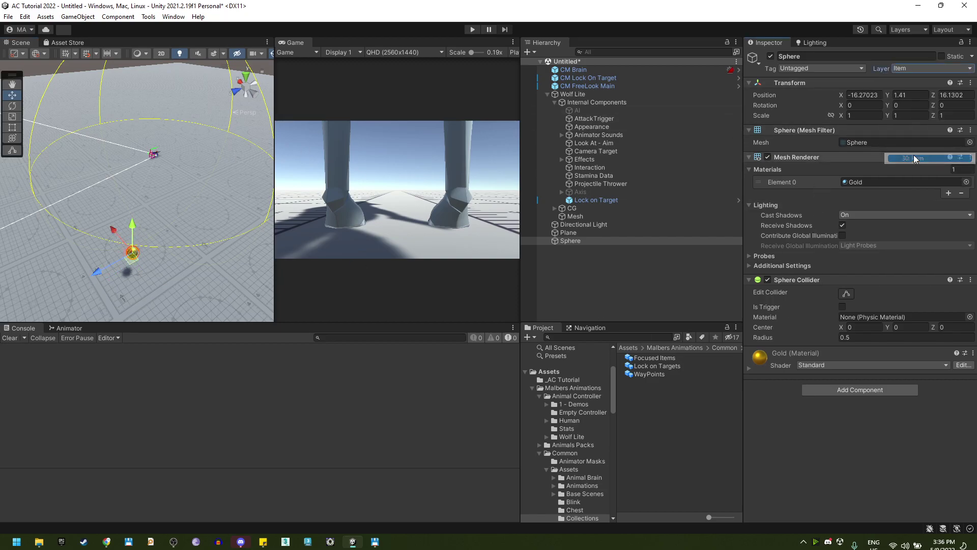
pyautogui.click(872, 391)
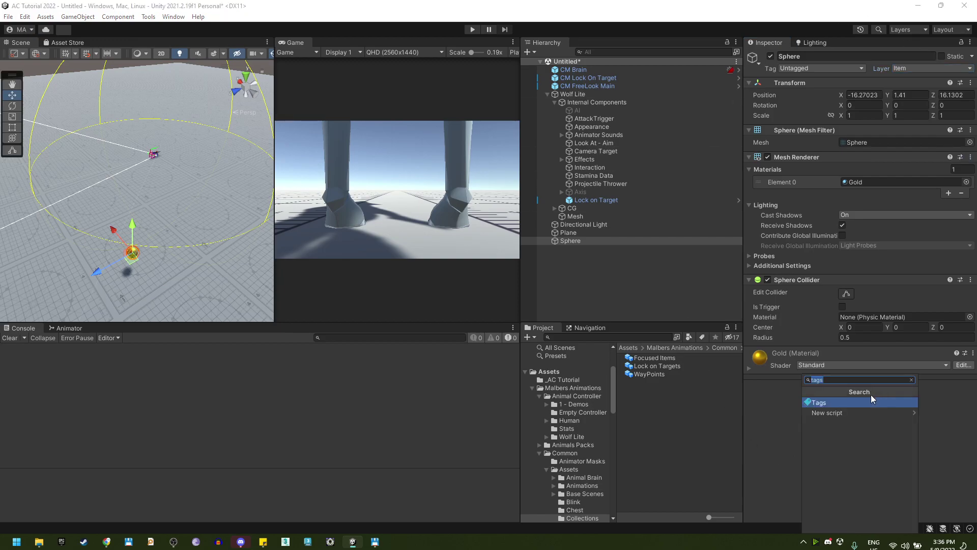
pyautogui.click(814, 403)
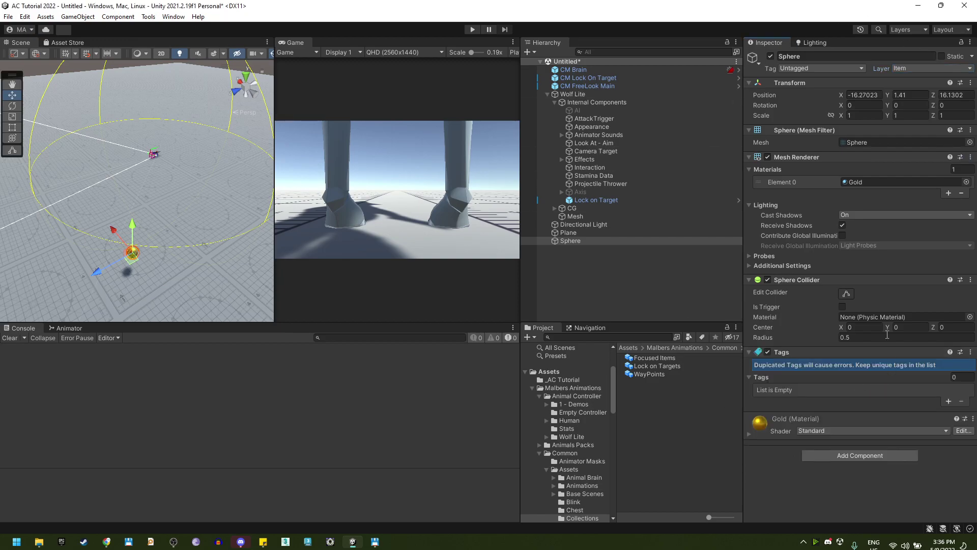
pyautogui.click(949, 402)
pyautogui.click(837, 390)
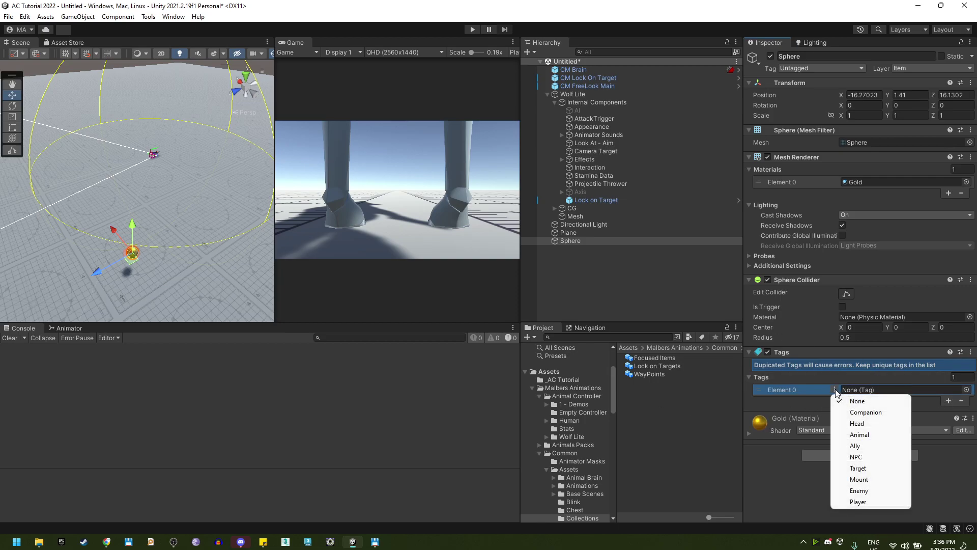
pyautogui.click(865, 466)
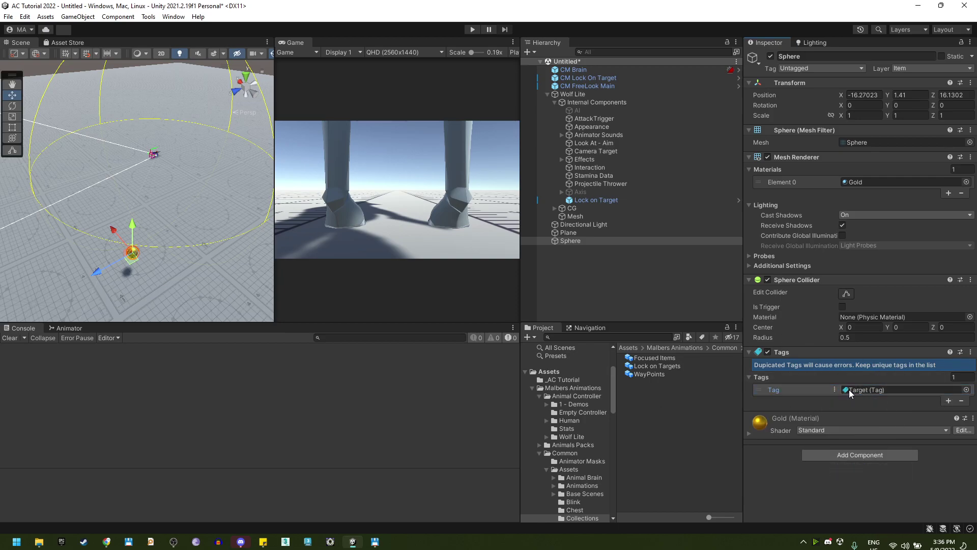
# Step: Duplicate the gold sphere five times, spacing the copies in a row up to about X -2.43, Y 1.41, Z 22.85
pyautogui.moveTo(138, 264); pyautogui.dragTo(94, 253)
pyautogui.hotkey('ctrl', 'd')
pyautogui.hotkey('ctrl', 'd')
pyautogui.moveTo(95, 254); pyautogui.dragTo(24, 232)
pyautogui.hotkey('ctrl', 'd')
pyautogui.hotkey('ctrl', 'd')
pyautogui.hotkey('ctrl', 'd')
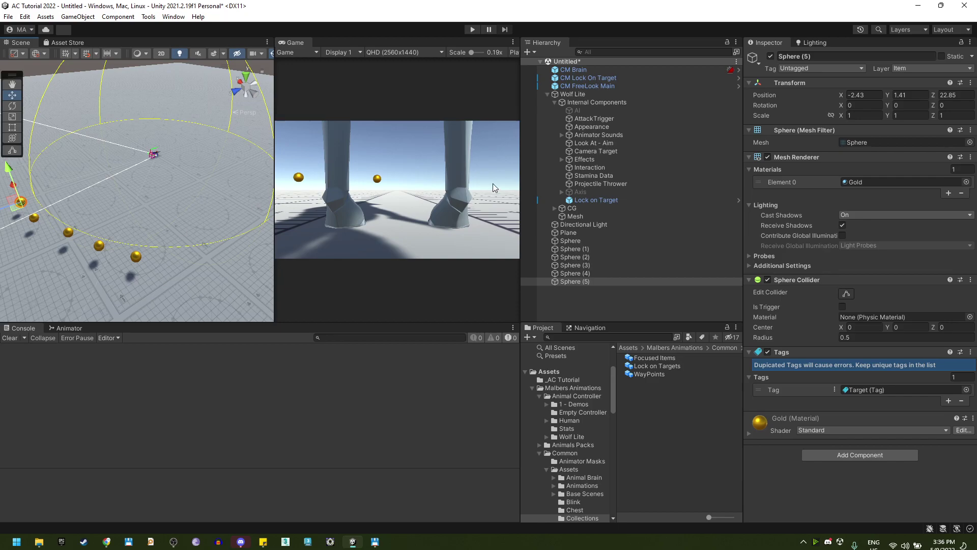
# Step: Set the Gizmo Visualizer color of the Lock on Target object to red (FF0000) and widen the Scene view
pyautogui.moveTo(126, 201); pyautogui.dragTo(138, 165, button='right')
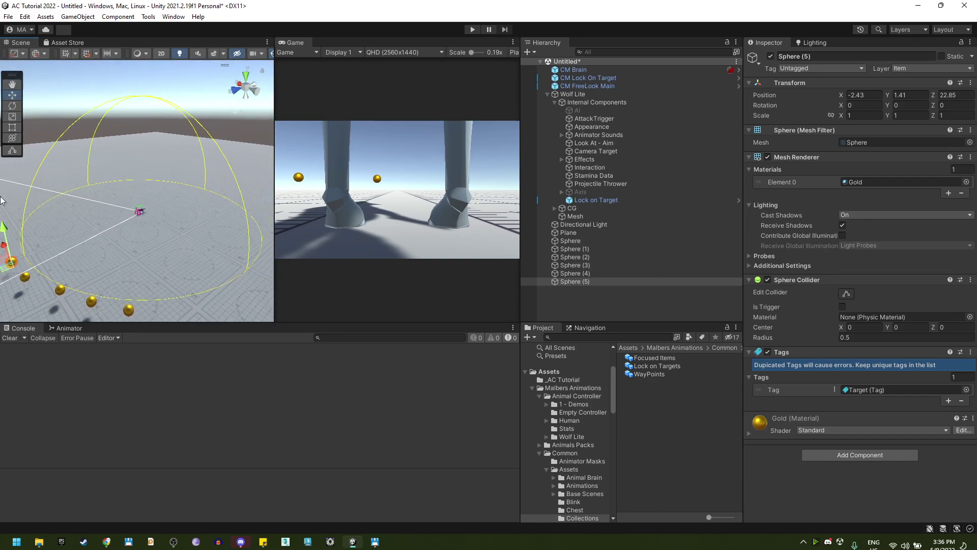
pyautogui.click(596, 199)
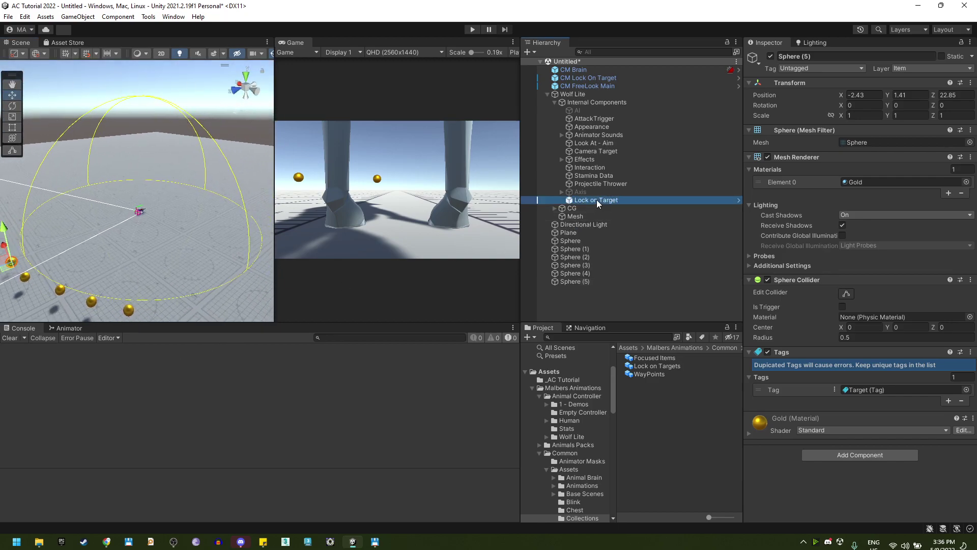
pyautogui.scroll(-5, 876, 380)
pyautogui.scroll(-3, 764, 402)
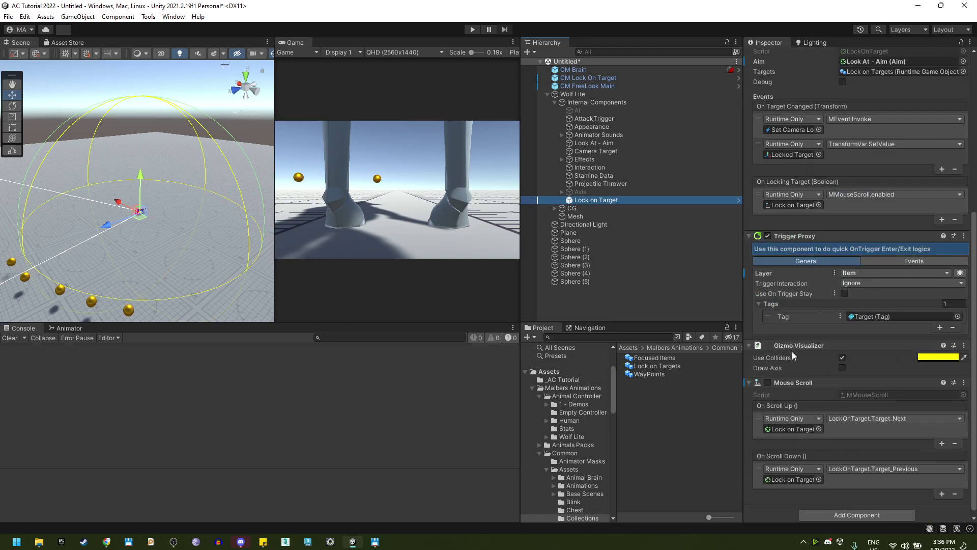
pyautogui.click(828, 348)
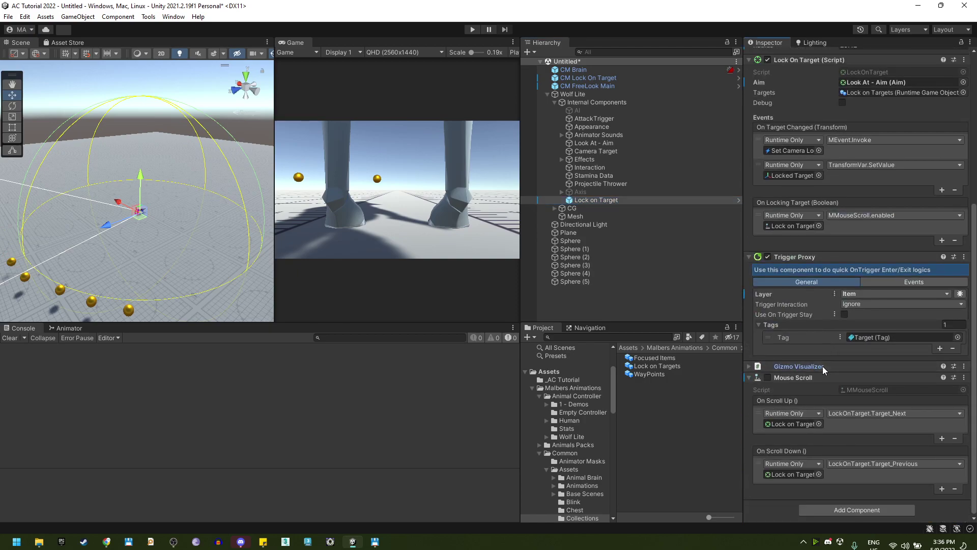
pyautogui.click(822, 366)
pyautogui.scroll(-1, 864, 367)
pyautogui.click(924, 352)
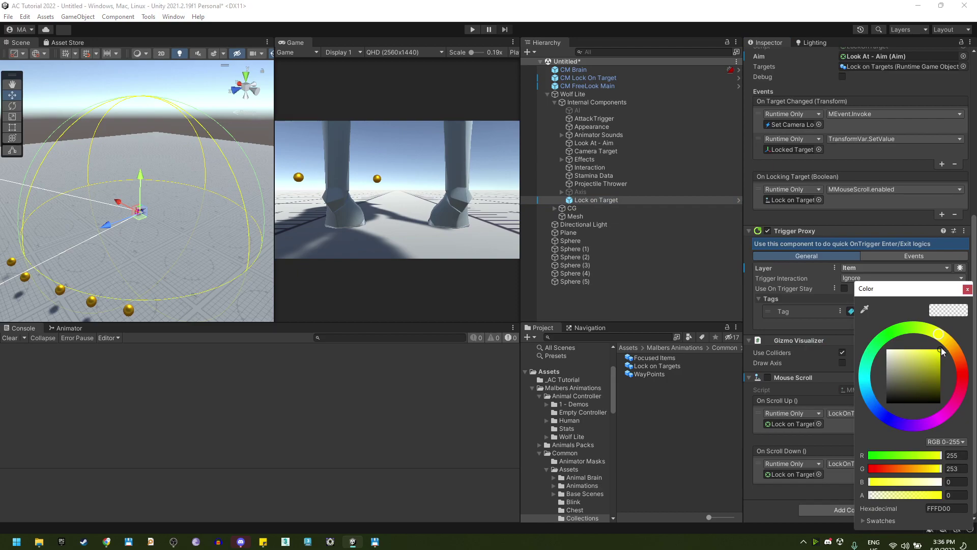
pyautogui.click(961, 376)
pyautogui.moveTo(274, 181); pyautogui.dragTo(314, 179)
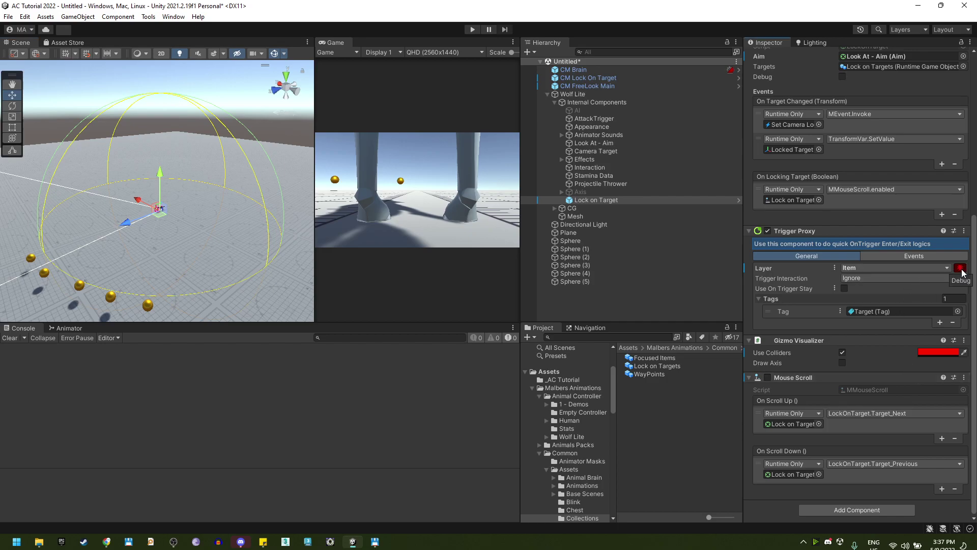
# Step: Change the Lock on Target's Gizmo Visualizer color to a muted, semi-transparent yellow with an alpha of 29
pyautogui.scroll(2, 798, 341)
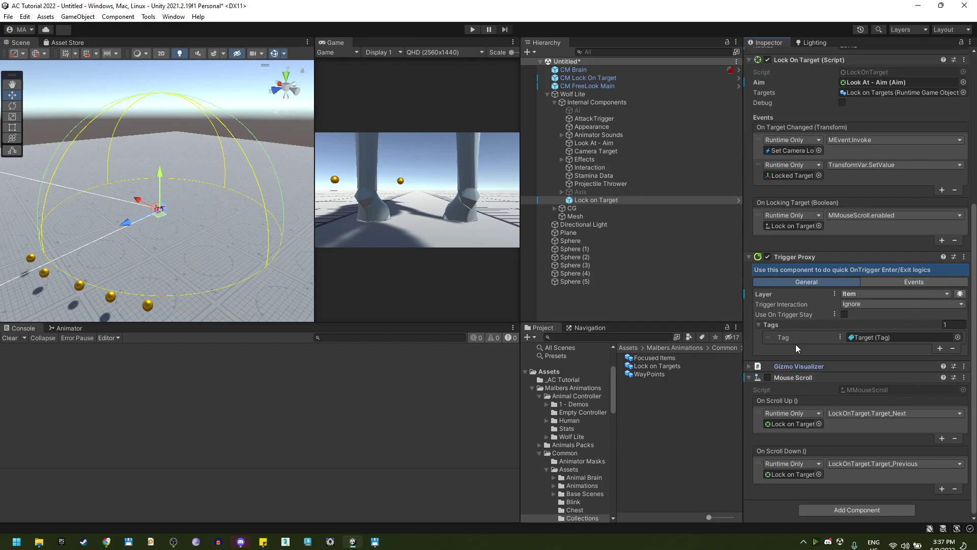
pyautogui.click(938, 377)
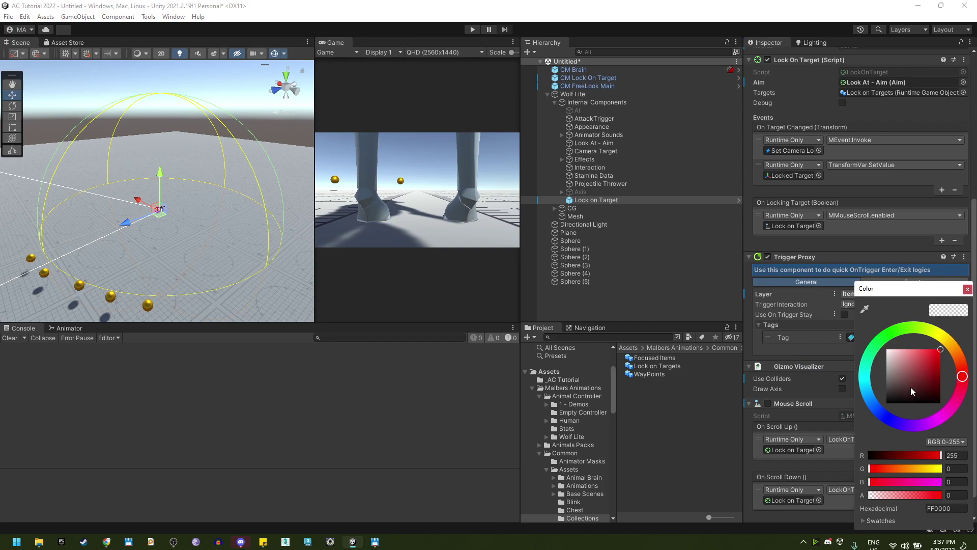
pyautogui.click(922, 359)
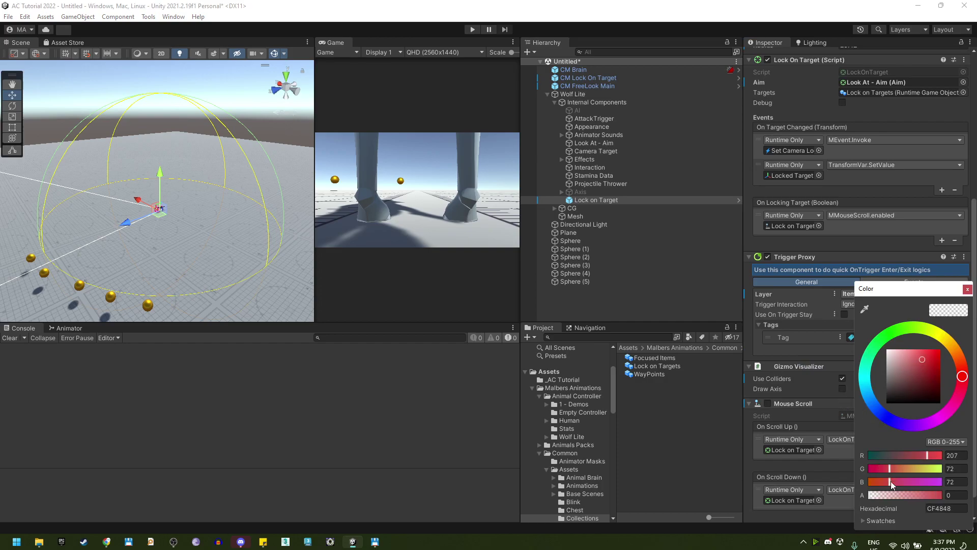
pyautogui.moveTo(890, 494)
pyautogui.mouseDown()
pyautogui.moveTo(926, 497)
pyautogui.moveTo(876, 496)
pyautogui.mouseUp()
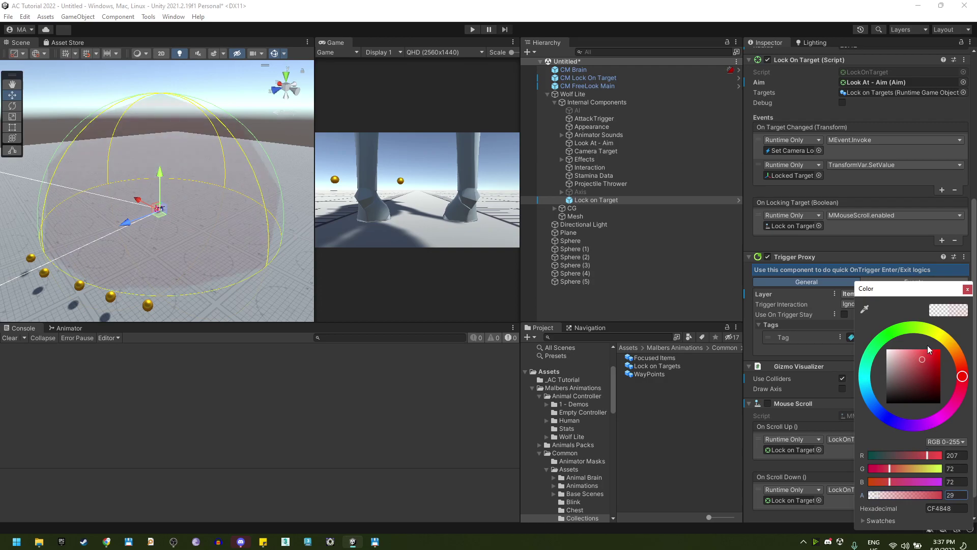
pyautogui.click(948, 341)
pyautogui.click(970, 291)
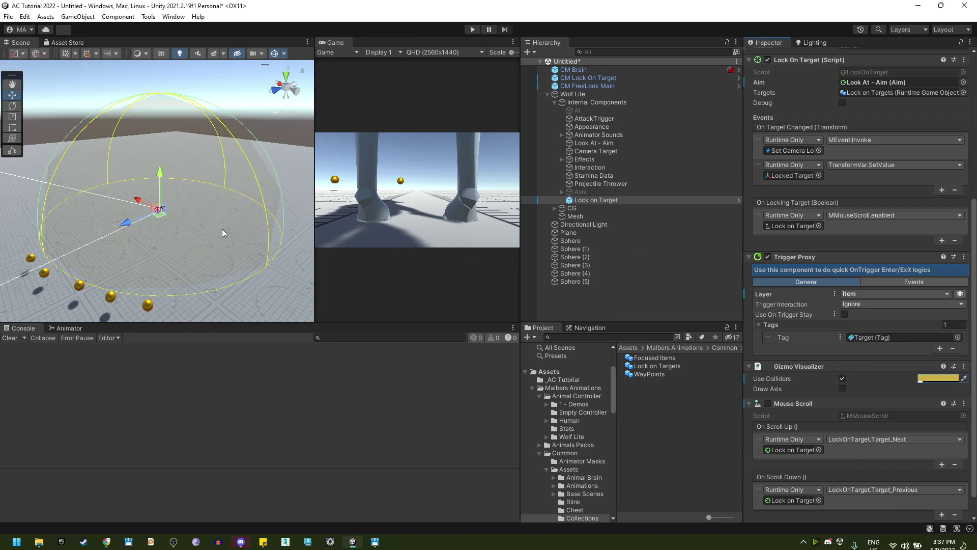
# Step: Enlarge the Scene and Game views, give the Game view extra width, and deselect the Lock on Target object
pyautogui.moveTo(222, 231); pyautogui.dragTo(206, 278, button='right')
pyautogui.scroll(-2, 862, 388)
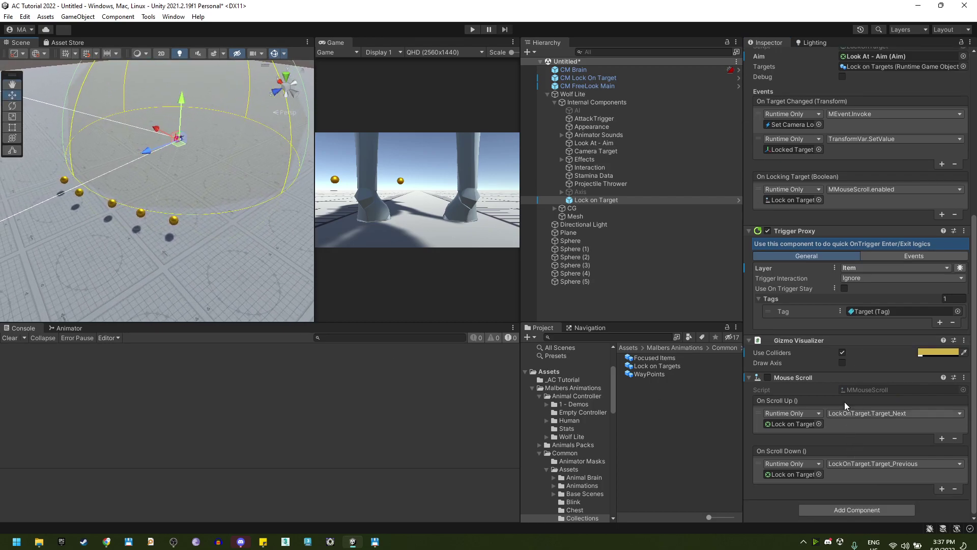
pyautogui.scroll(4, 845, 356)
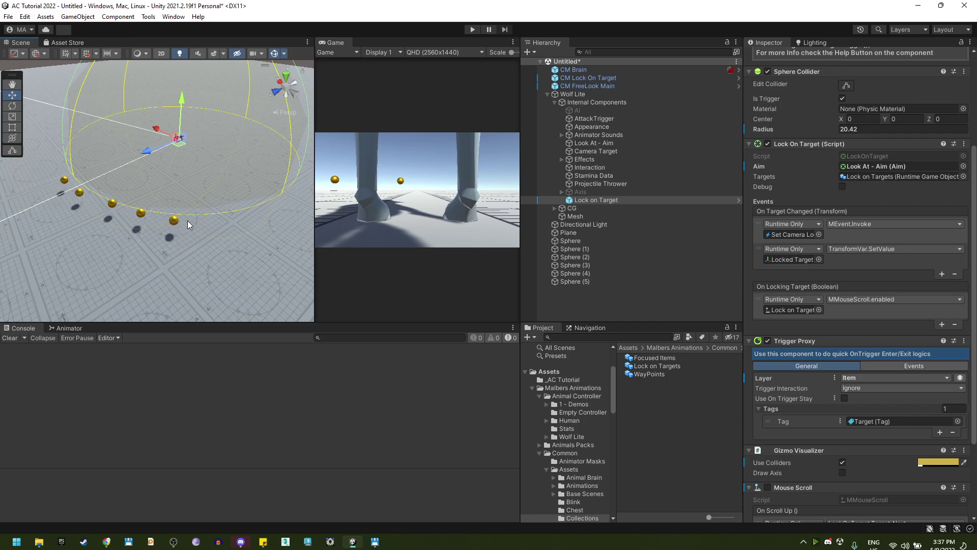
pyautogui.moveTo(520, 129); pyautogui.dragTo(617, 132)
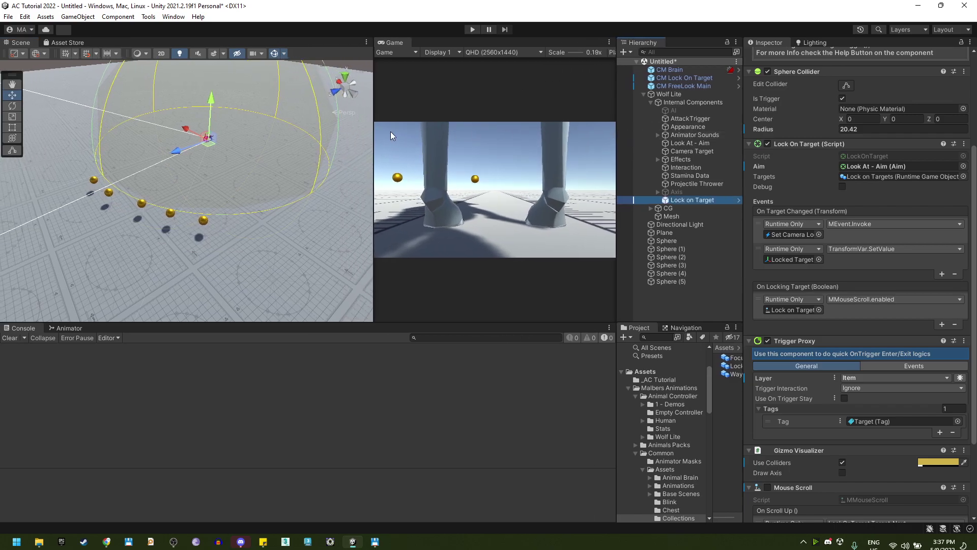
pyautogui.moveTo(373, 136); pyautogui.dragTo(336, 136)
pyautogui.click(680, 300)
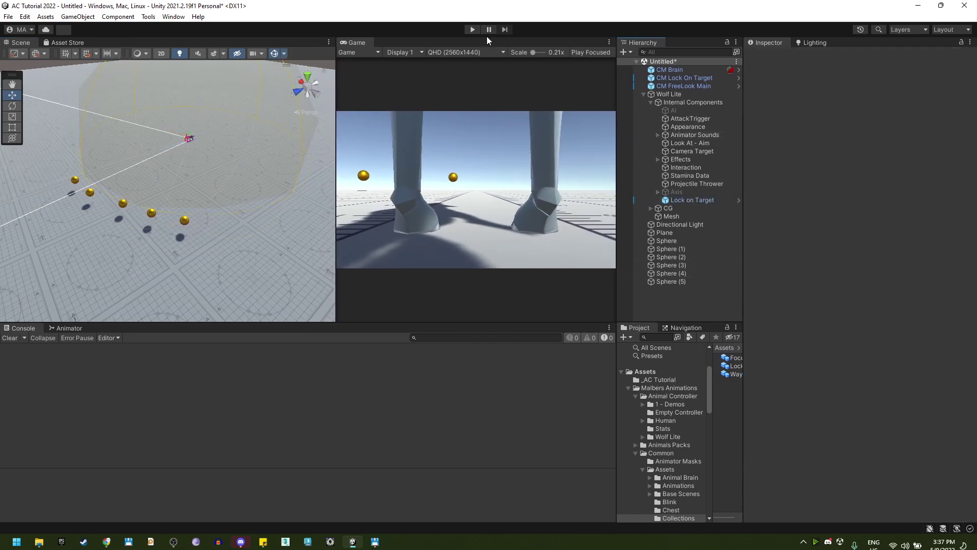
# Step: Play-test the scene by running the wolf toward the spheres and trying to lock on, and stop the test
pyautogui.click(473, 30)
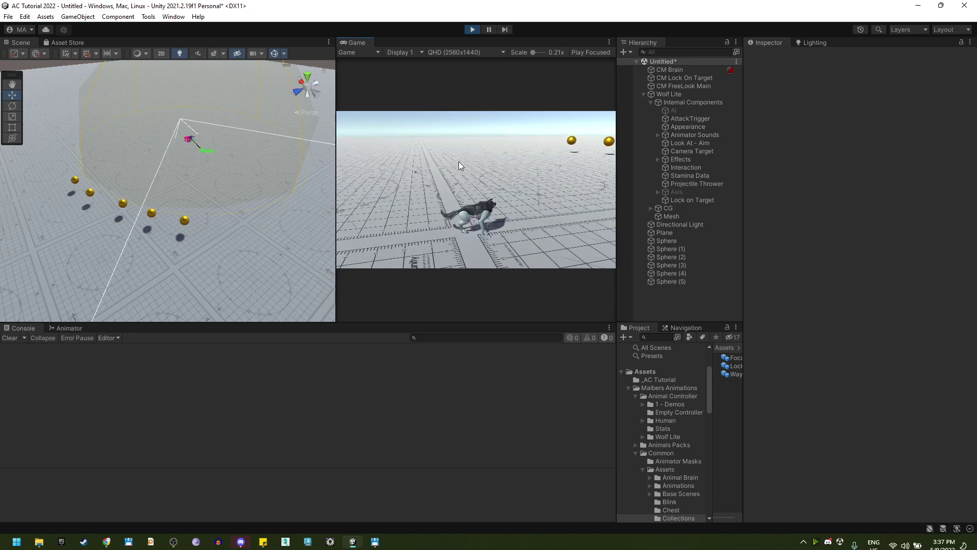
pyautogui.press('w')
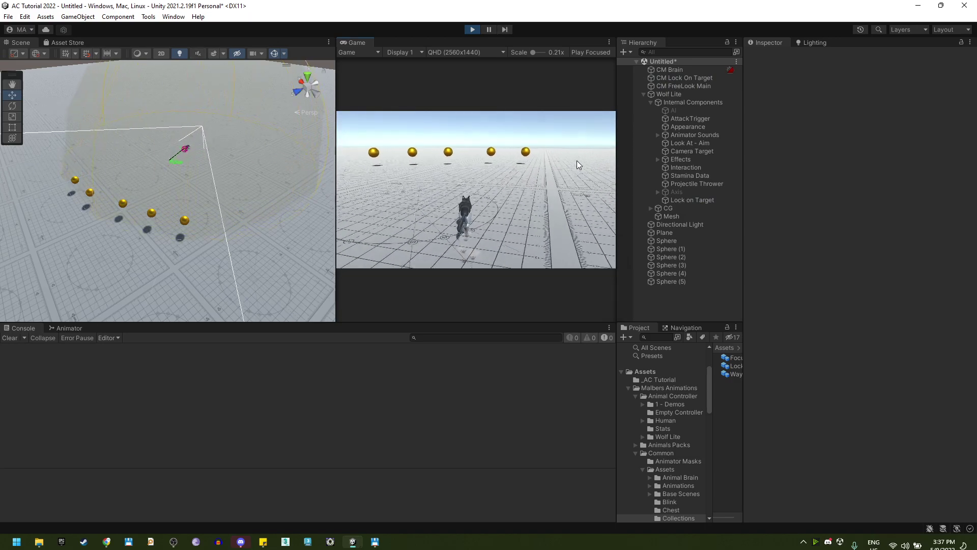
pyautogui.press('d')
pyautogui.press('w')
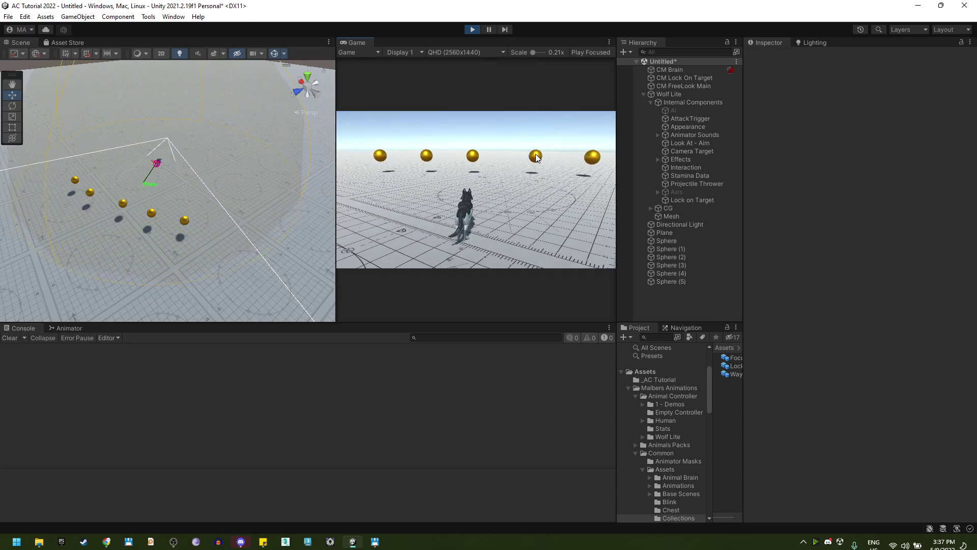
pyautogui.press('Tab')
pyautogui.press('Tab')
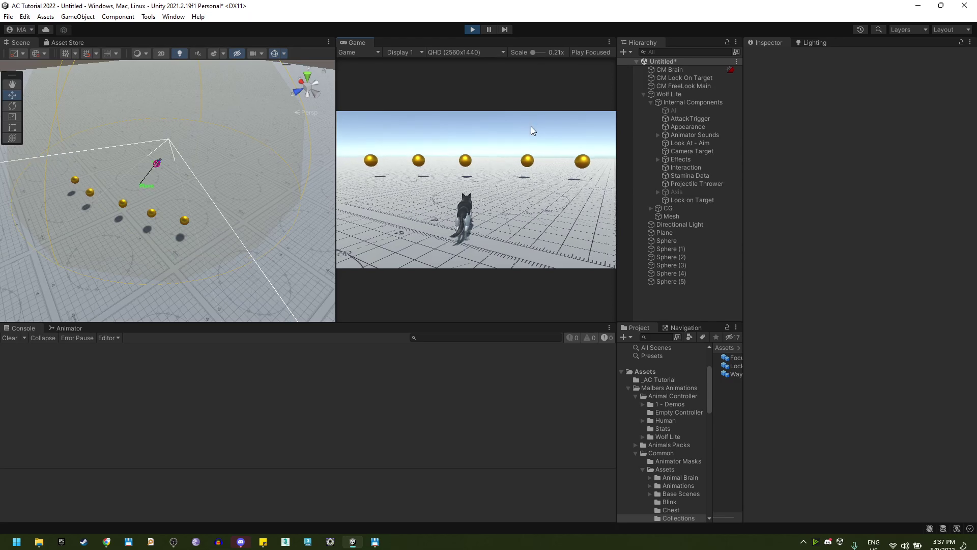
pyautogui.click(473, 29)
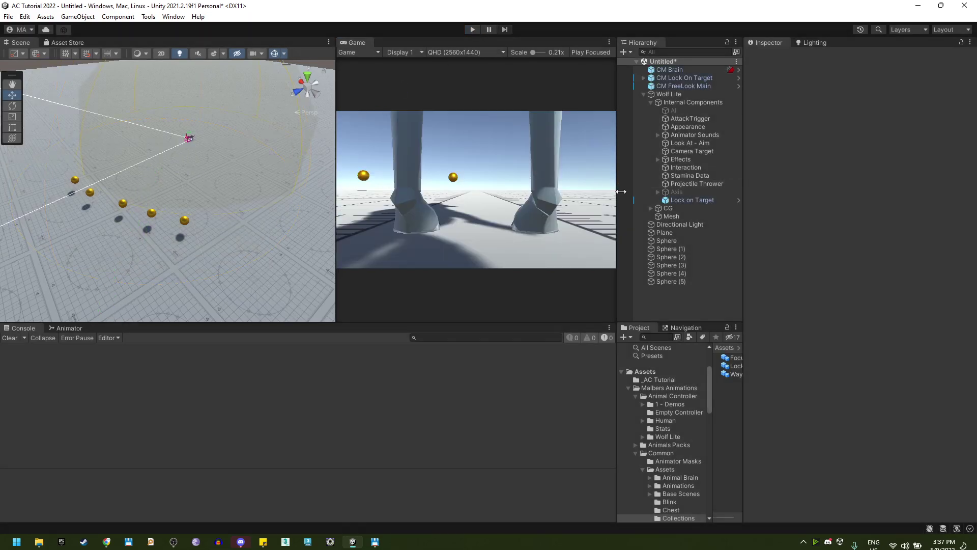
# Step: Remove the existing LockTarget entry from the Malbers Input component of Wolf Lite
pyautogui.click(689, 199)
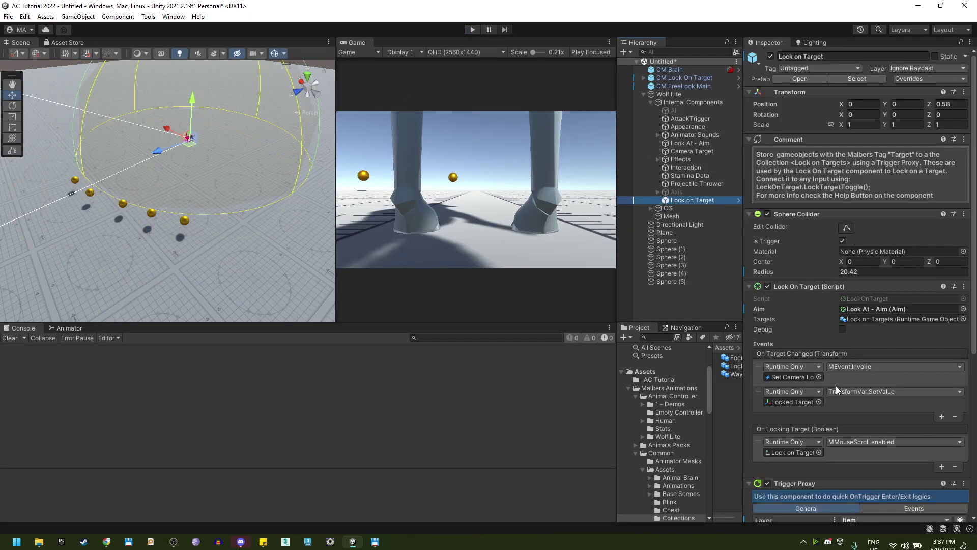
pyautogui.scroll(-2, 835, 385)
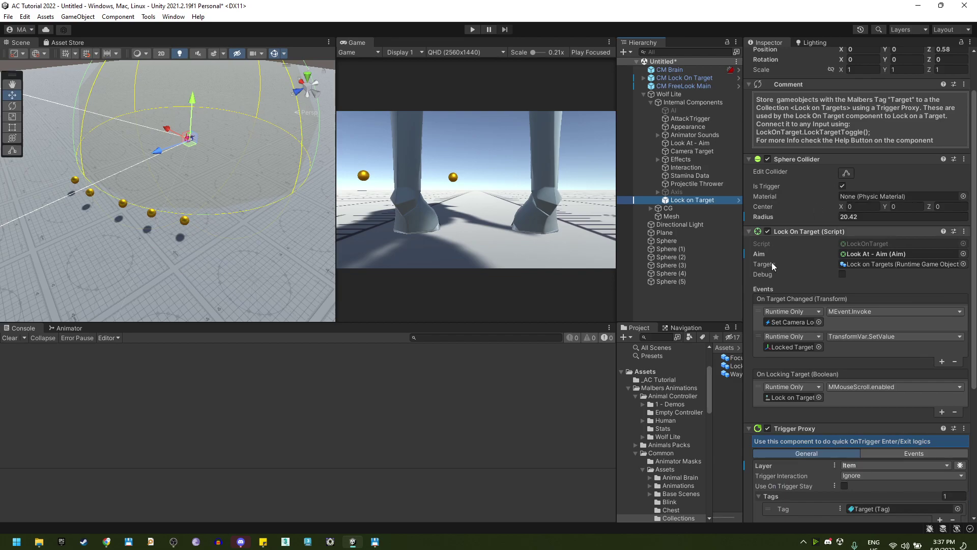
pyautogui.click(696, 94)
pyautogui.scroll(-7, 854, 358)
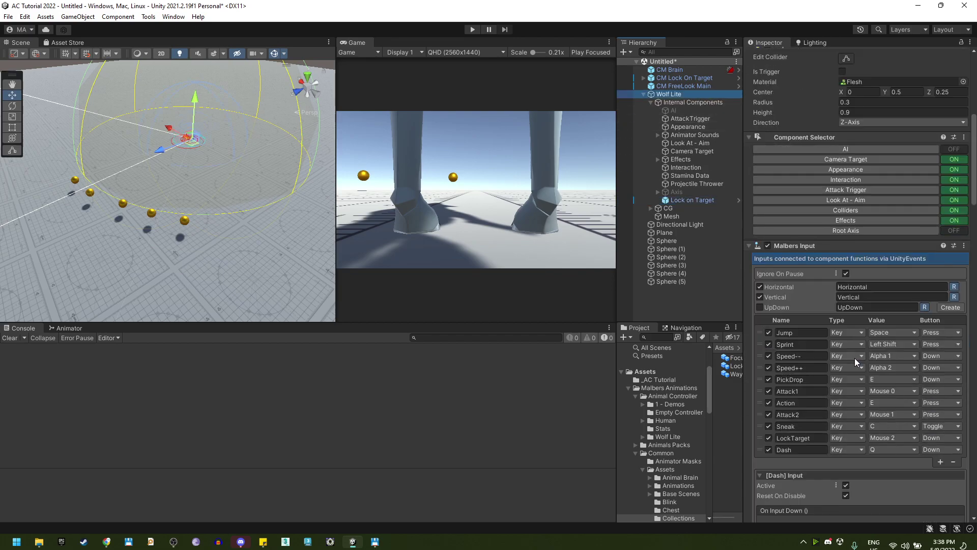
pyautogui.scroll(-5, 854, 358)
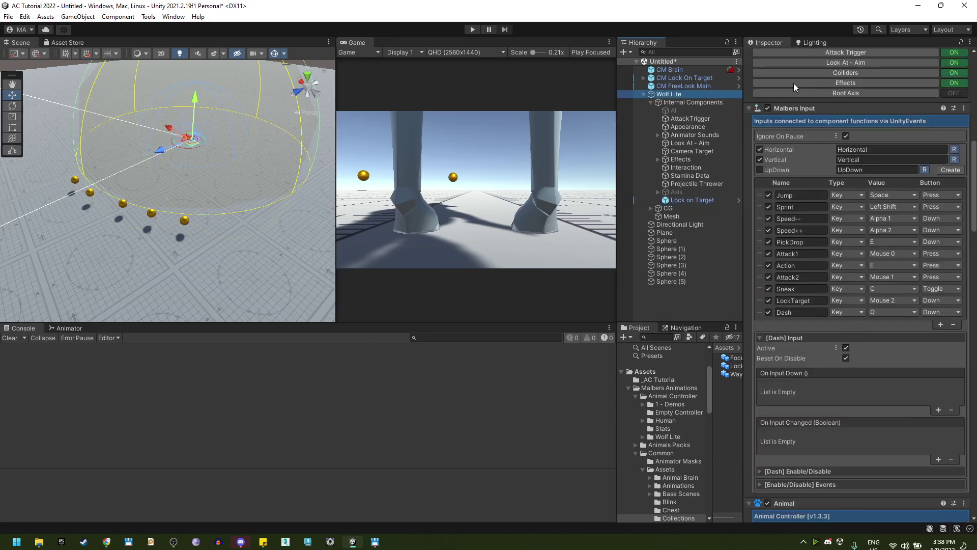
pyautogui.click(758, 300)
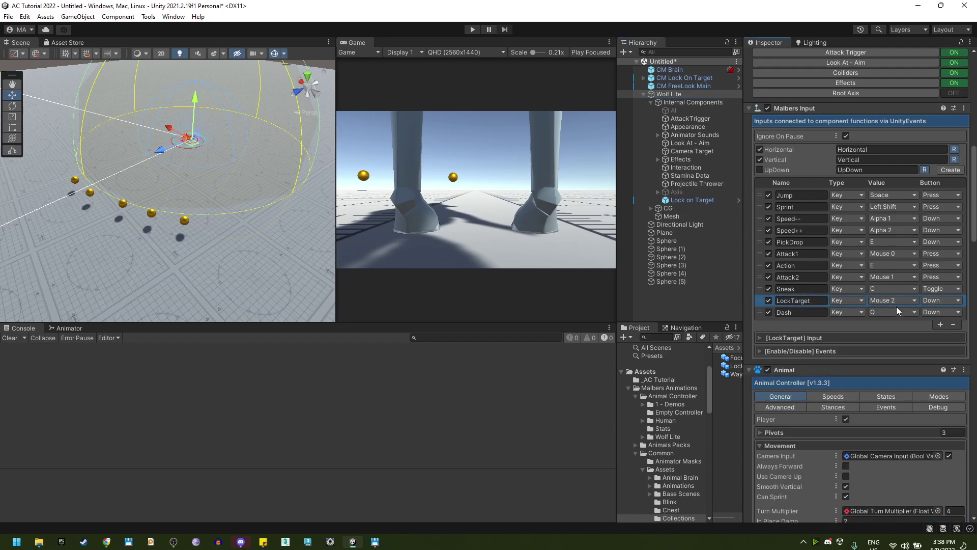
pyautogui.scroll(-2, 865, 296)
pyautogui.click(953, 298)
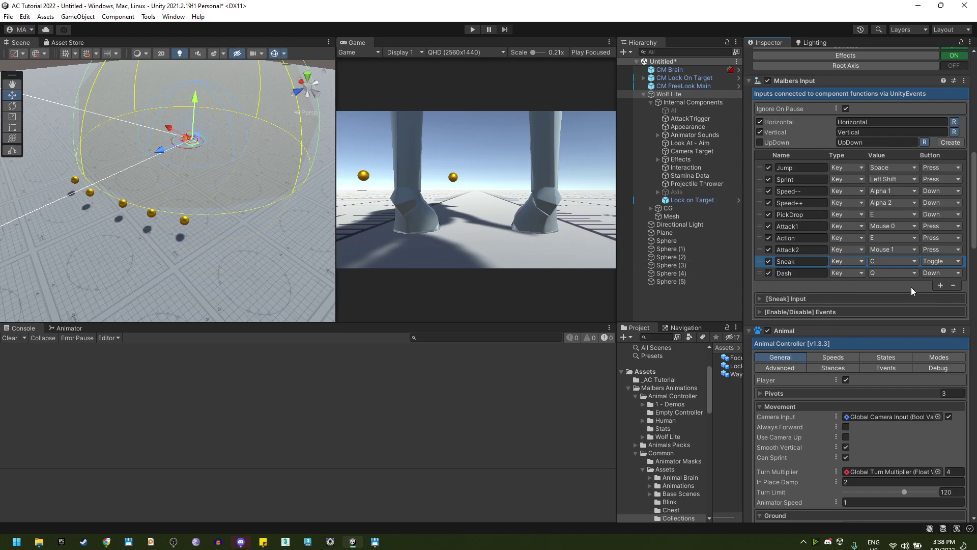
# Step: Add a Malbers Input entry named Lock with type Key, value Tab and button mode Down
pyautogui.click(940, 285)
pyautogui.click(803, 285)
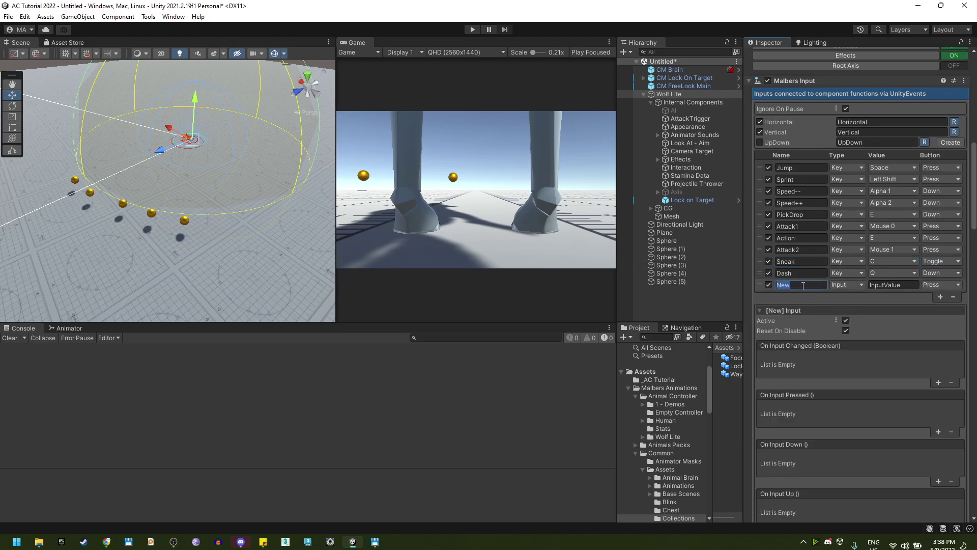
pyautogui.write('Lock')
pyautogui.click(843, 285)
pyautogui.click(855, 304)
pyautogui.click(883, 285)
pyautogui.write('tab')
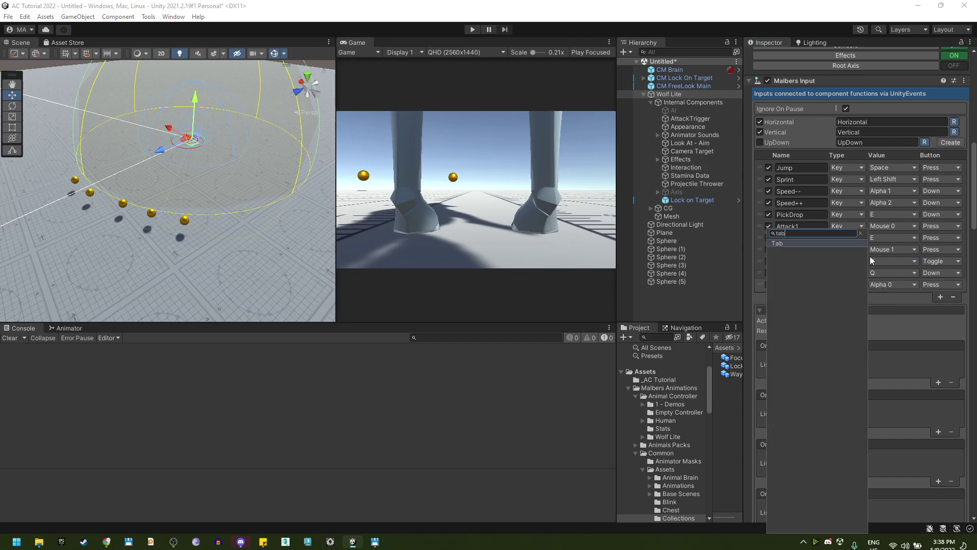
pyautogui.click(798, 243)
pyautogui.click(945, 285)
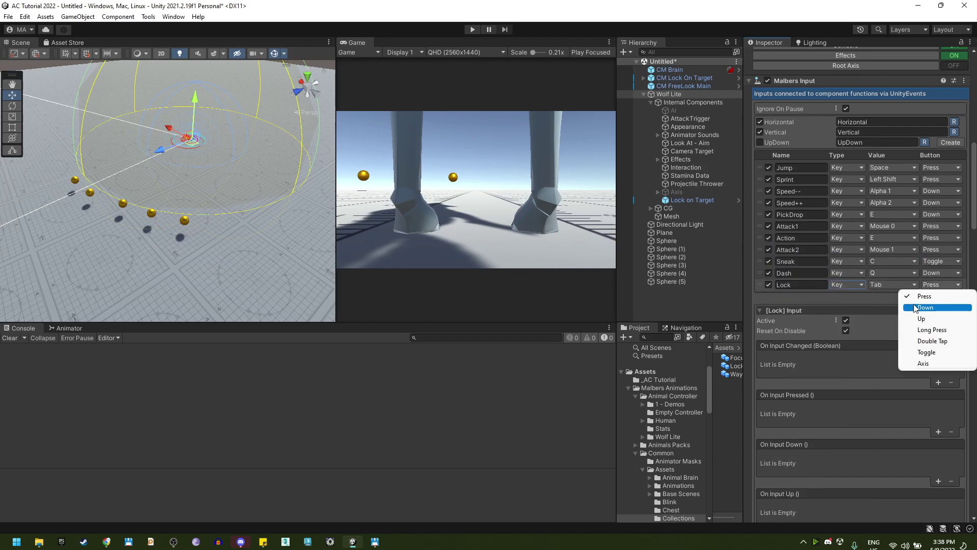
pyautogui.click(925, 307)
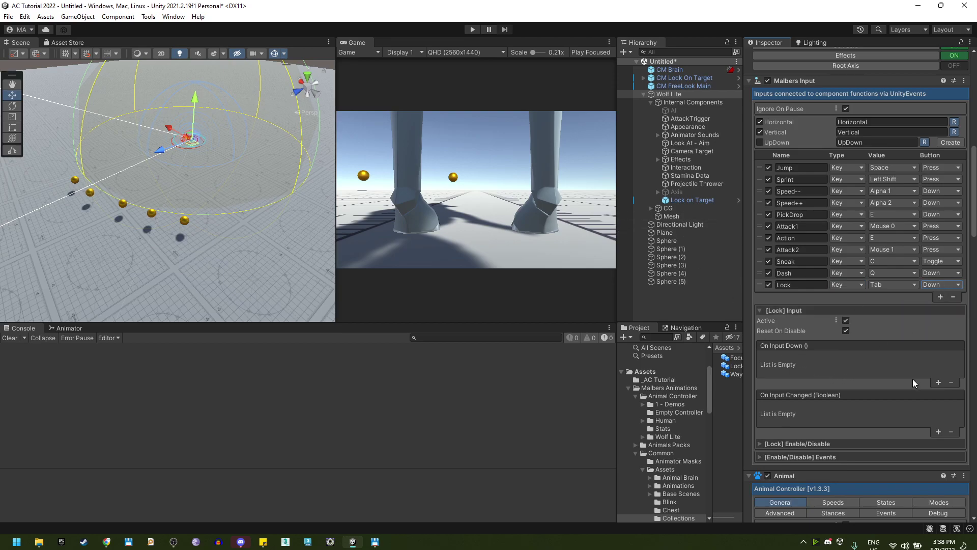
# Step: Make the Lock input's On Input Down event call LockOnTarget.LockTargetToggle on the Lock on Target object
pyautogui.click(938, 383)
pyautogui.moveTo(691, 200); pyautogui.dragTo(784, 371)
pyautogui.click(868, 359)
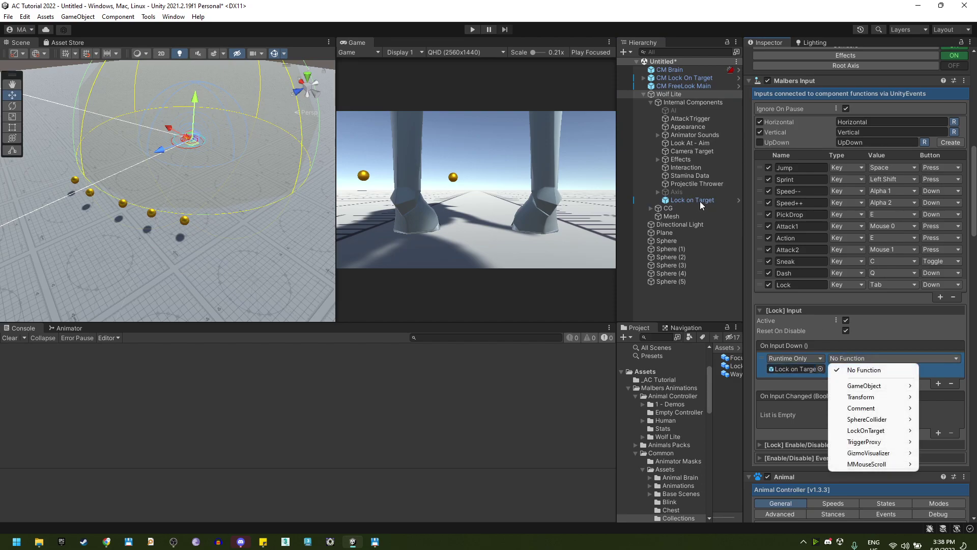
pyautogui.moveTo(865, 431)
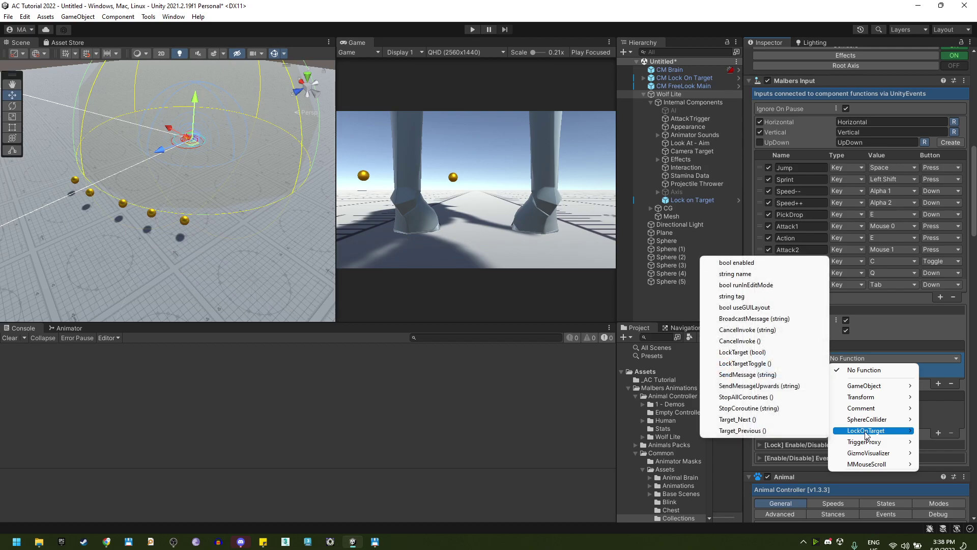
pyautogui.click(762, 363)
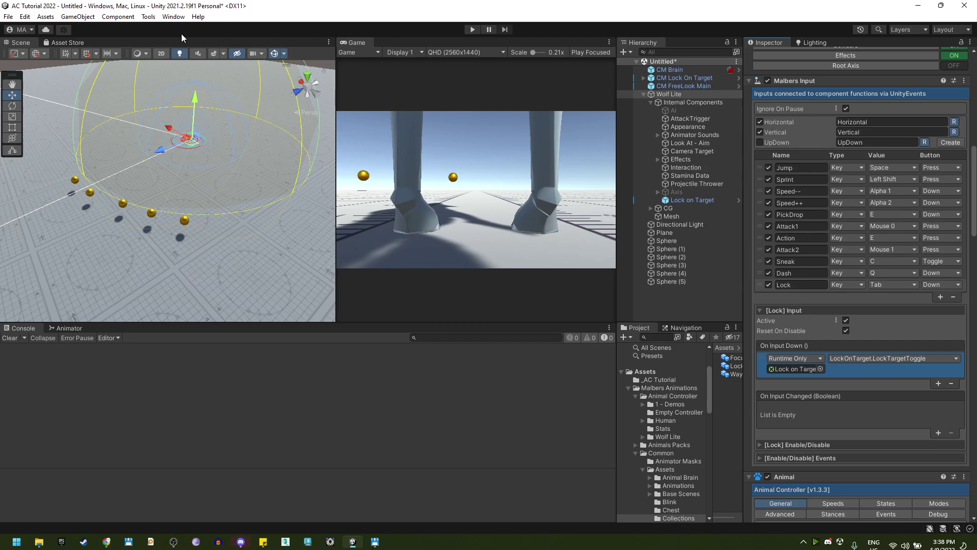
# Step: Play-test the scene by locking the wolf onto a sphere, attacking it and moving around while locked
pyautogui.click(473, 29)
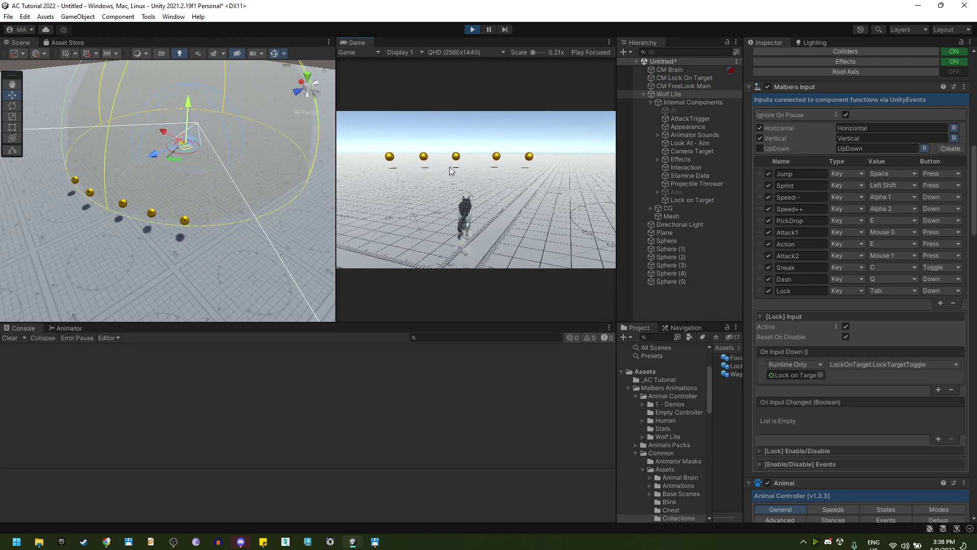
pyautogui.press('w')
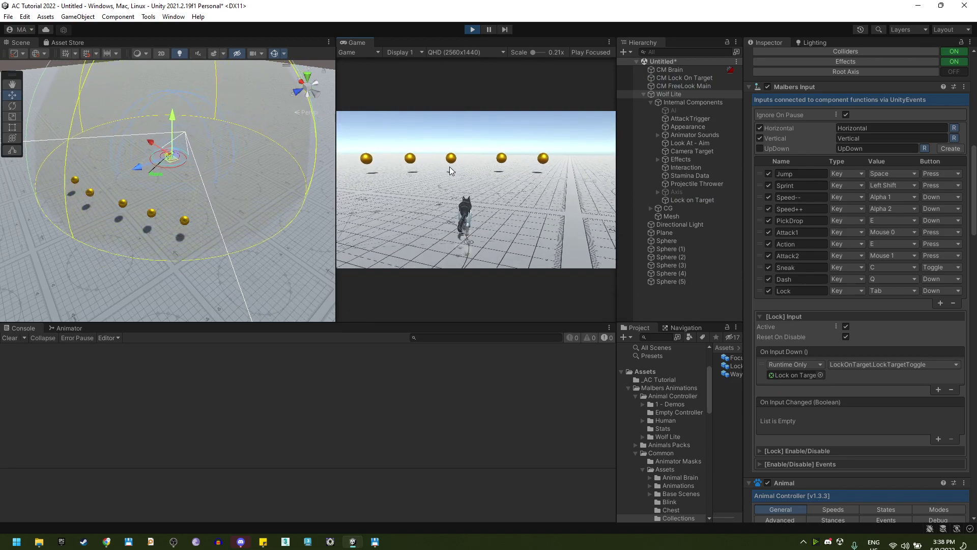
pyautogui.press('Tab')
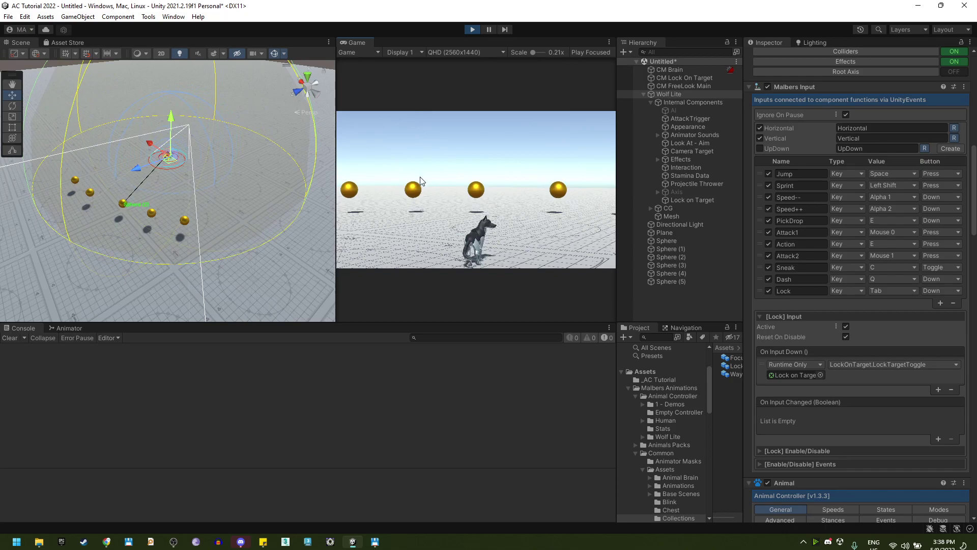
pyautogui.press('a')
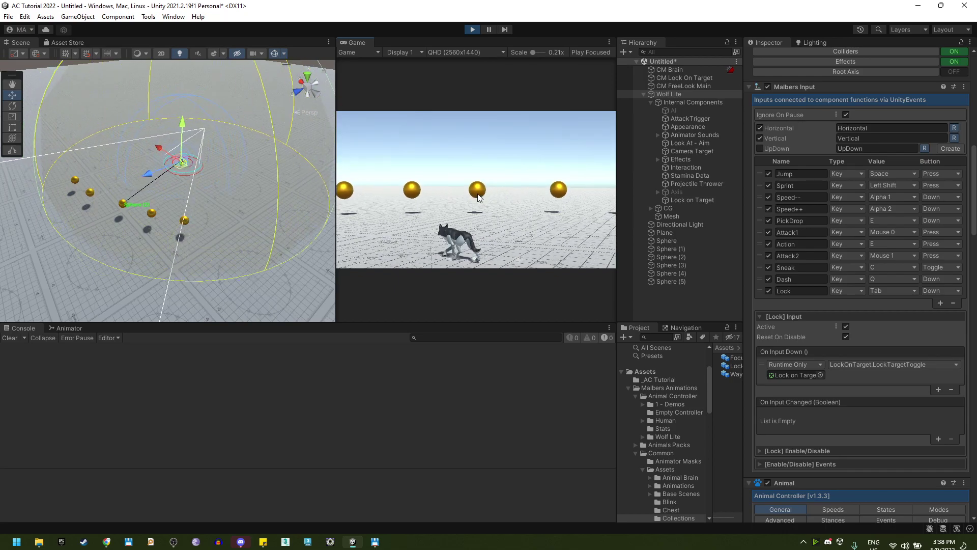
pyautogui.click(691, 315)
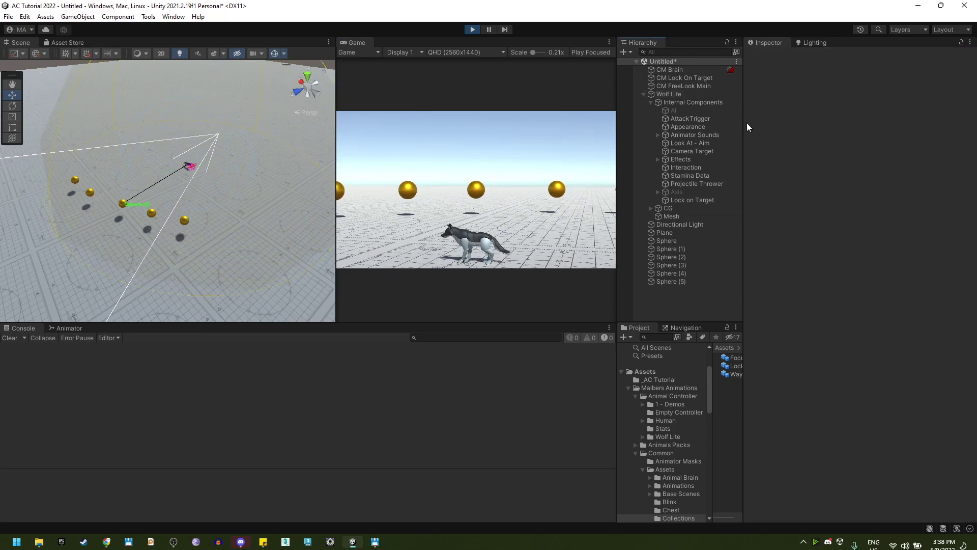
pyautogui.click(540, 219)
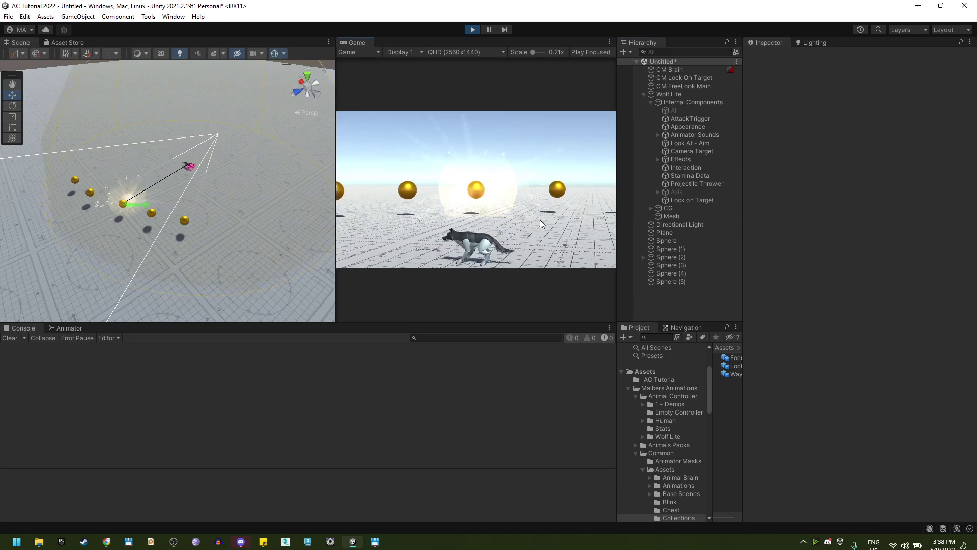
pyautogui.press('a')
pyautogui.press('d')
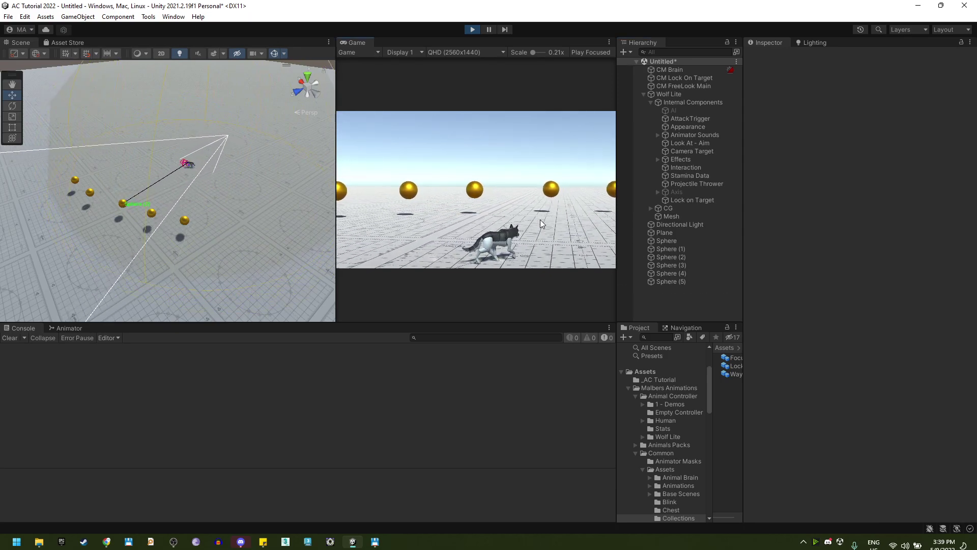
pyautogui.press('w')
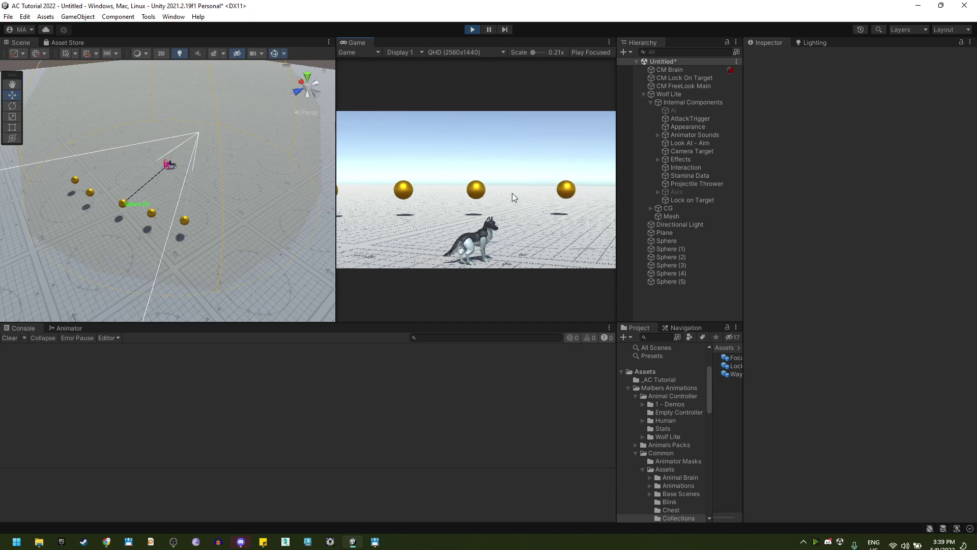
# Step: Test toggling the lock and switching it between spheres, and release it while moving the wolf away
pyautogui.press('Tab')
pyautogui.press('Tab')
pyautogui.press('Tab')
pyautogui.press('Tab')
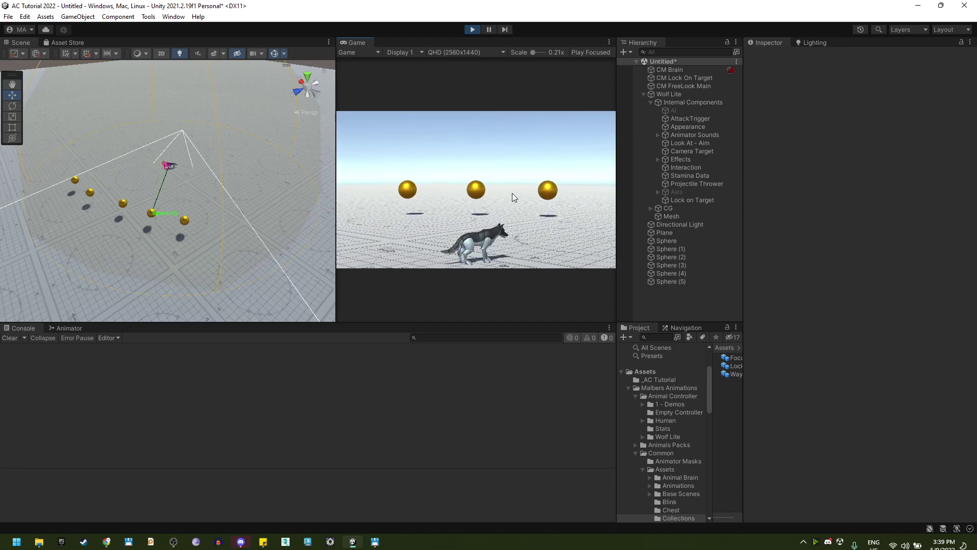
pyautogui.press('e')
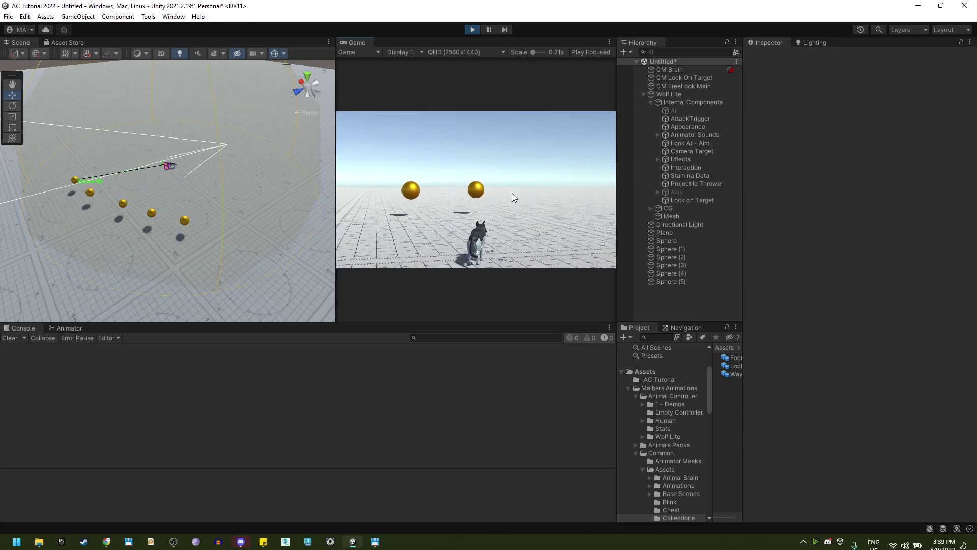
pyautogui.press('s')
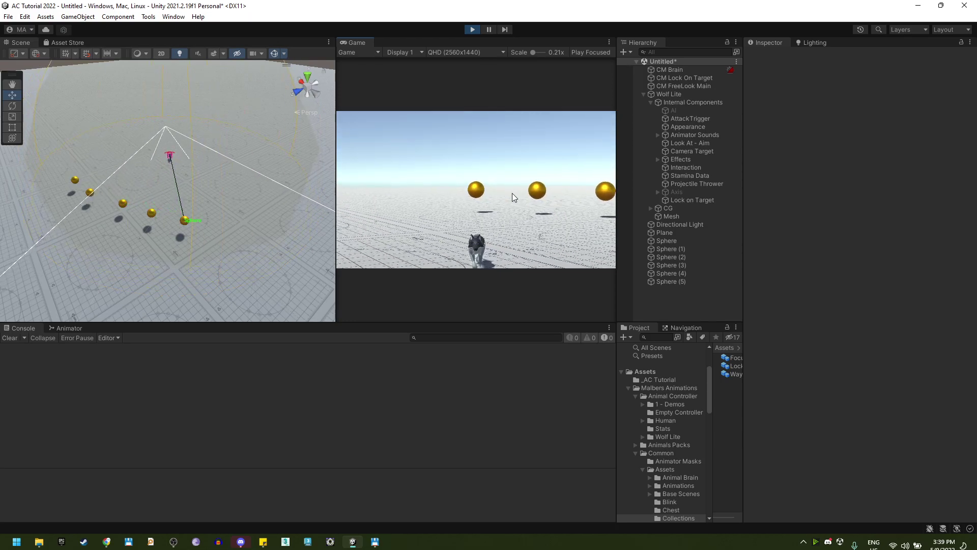
pyautogui.press('e')
pyautogui.press('e')
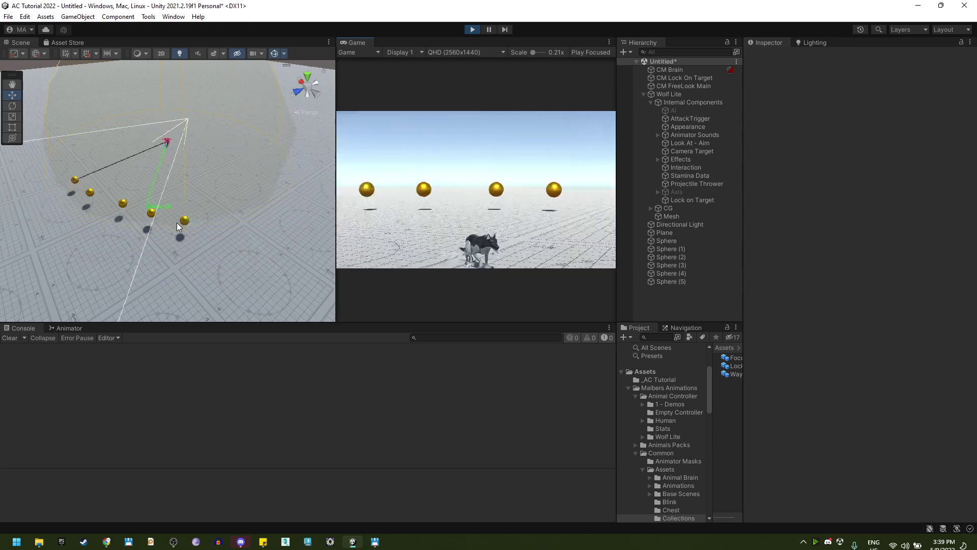
pyautogui.press('Tab')
pyautogui.press('a')
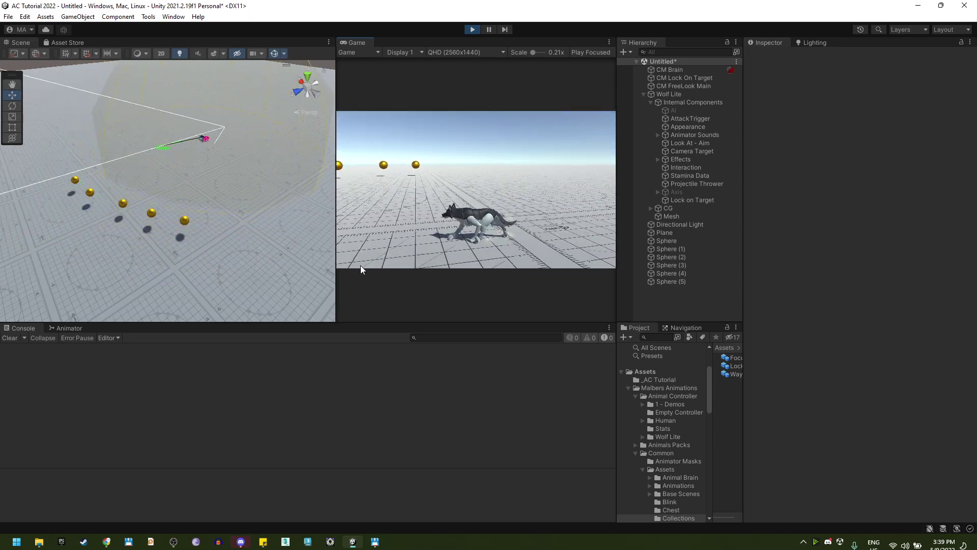
# Step: Run the wolf toward the spheres and open the Lock on Targets collection referenced by the Lock on Target component
pyautogui.press('w')
pyautogui.press('w')
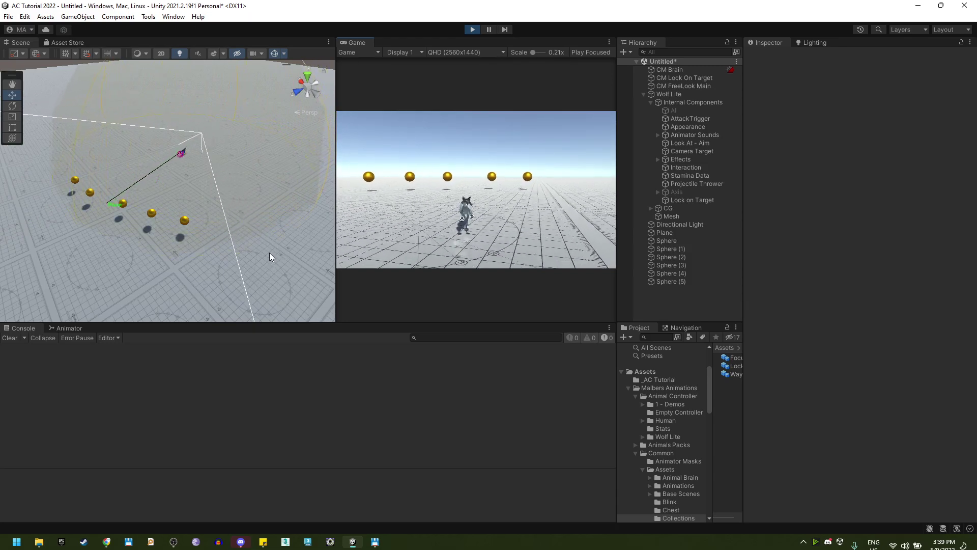
pyautogui.press('w')
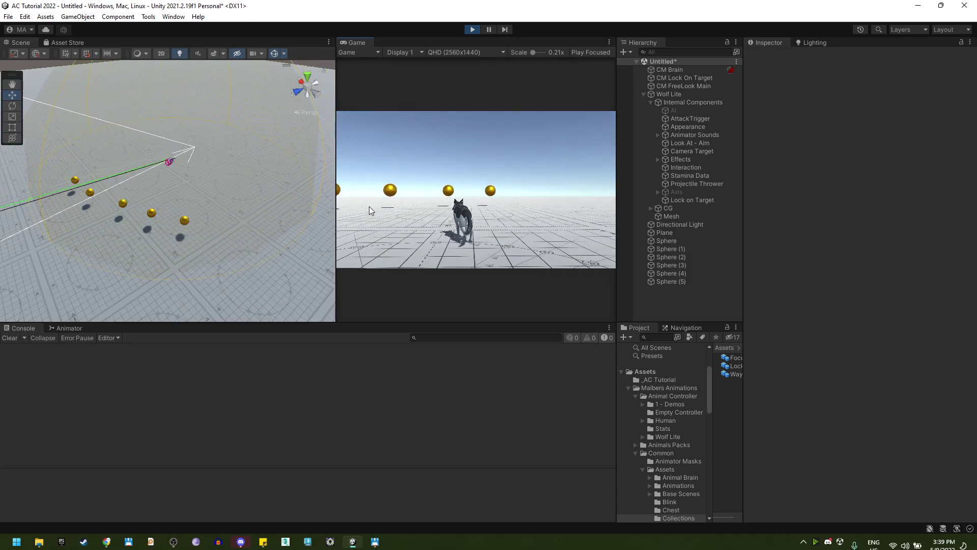
pyautogui.click(701, 201)
pyautogui.scroll(-1, 865, 305)
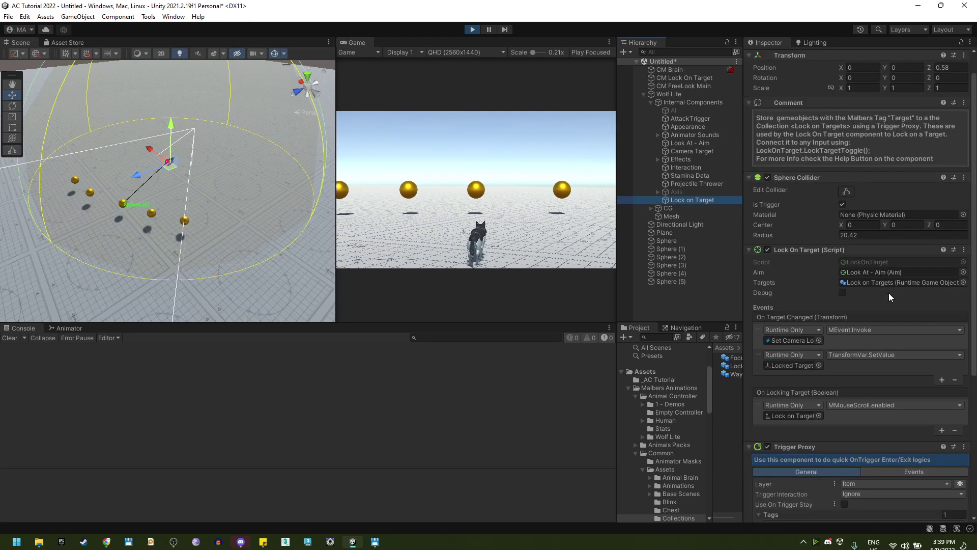
pyautogui.doubleClick(862, 285)
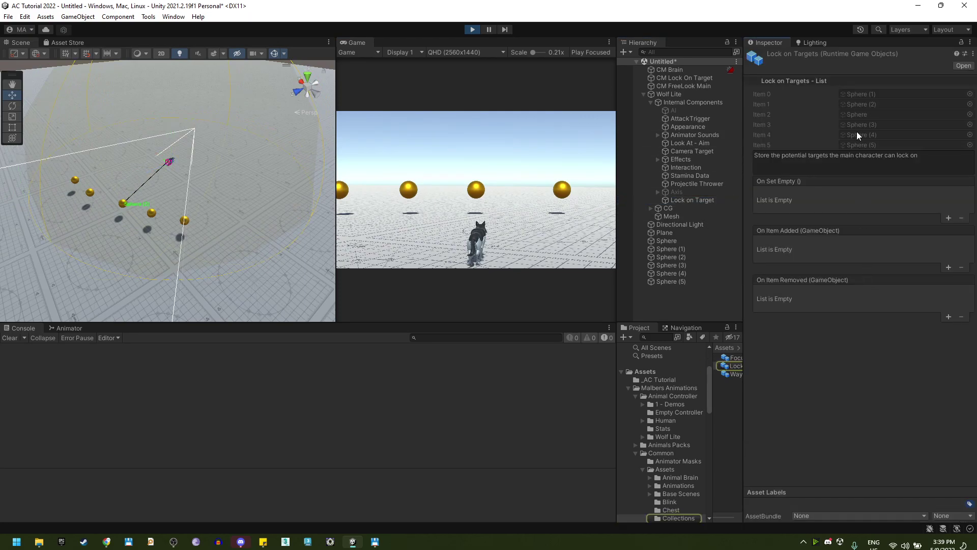
# Step: Move the wolf out of and back into range of the spheres to check how the Lock on Targets list updates
pyautogui.click(532, 128)
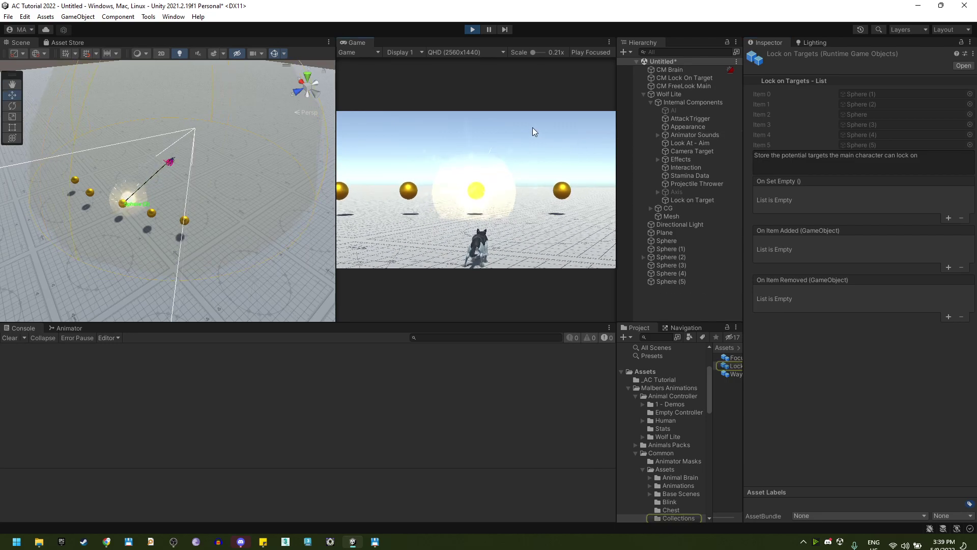
pyautogui.press('s')
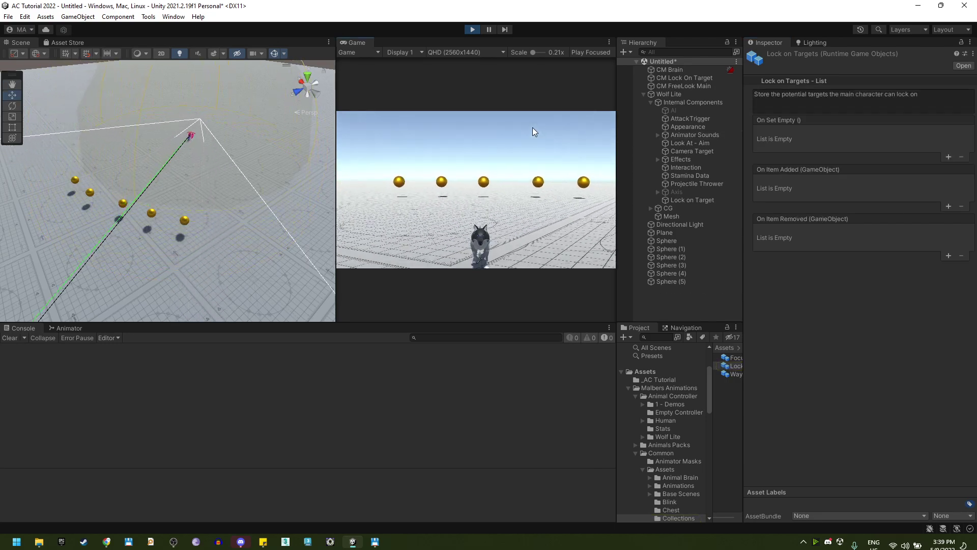
pyautogui.press('w')
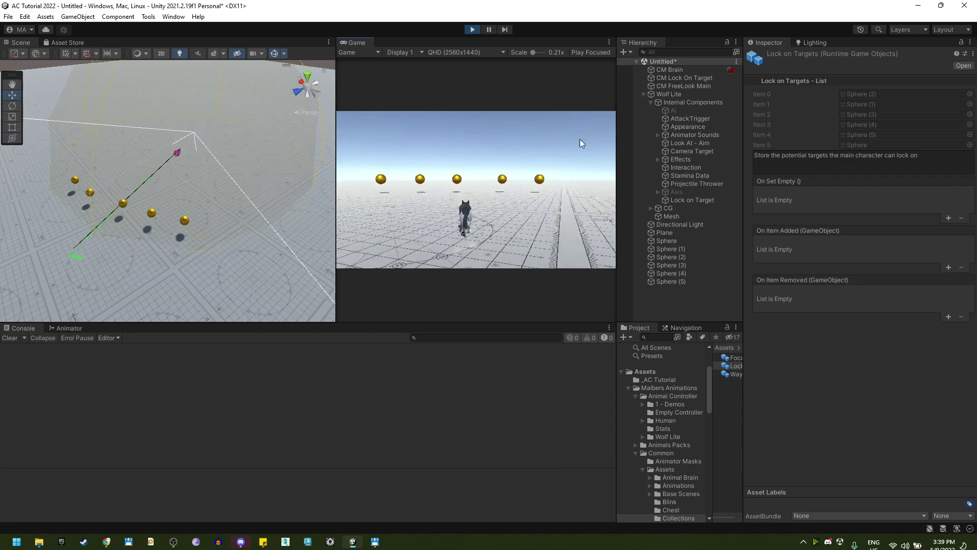
pyautogui.press('a')
pyautogui.press('s')
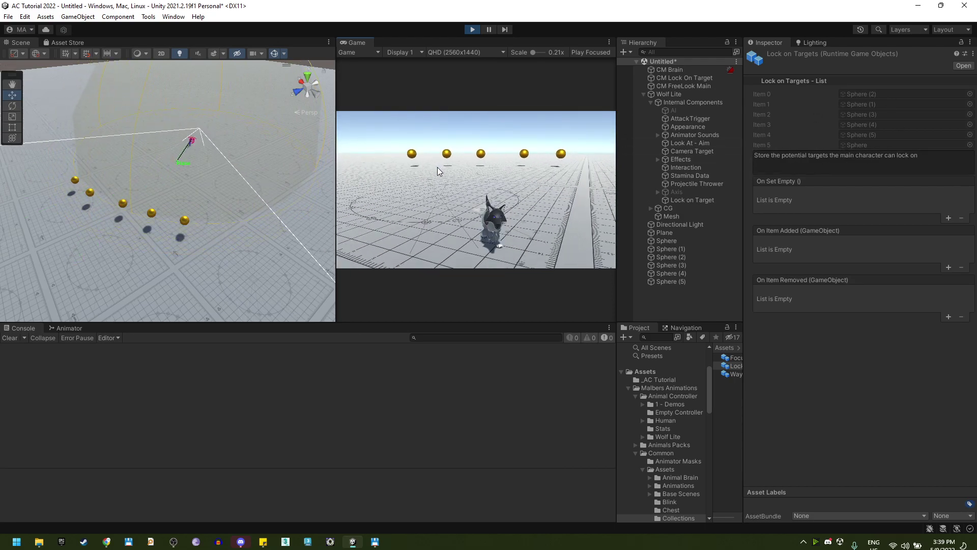
pyautogui.press('w')
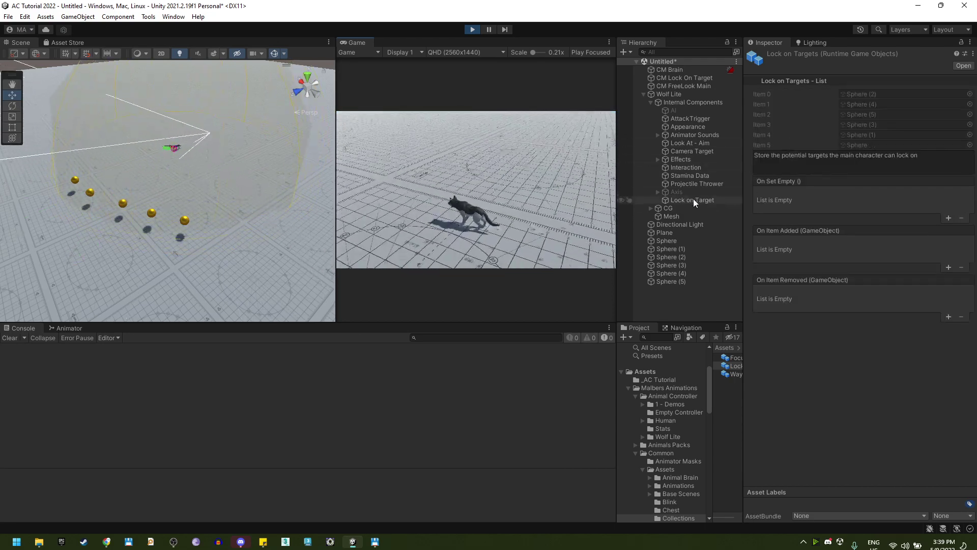
# Step: Examine the Trigger Proxy component of the Lock on Target object, including its GameObject enter and exit events
pyautogui.click(692, 199)
pyautogui.scroll(-3, 848, 391)
pyautogui.scroll(-3, 834, 399)
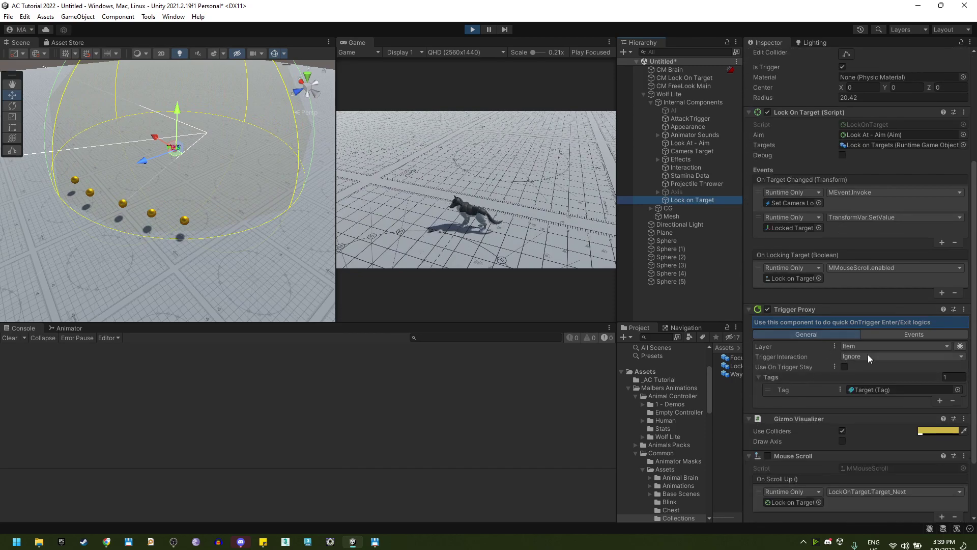
pyautogui.click(900, 335)
pyautogui.scroll(-3, 862, 372)
pyautogui.scroll(-2, 862, 373)
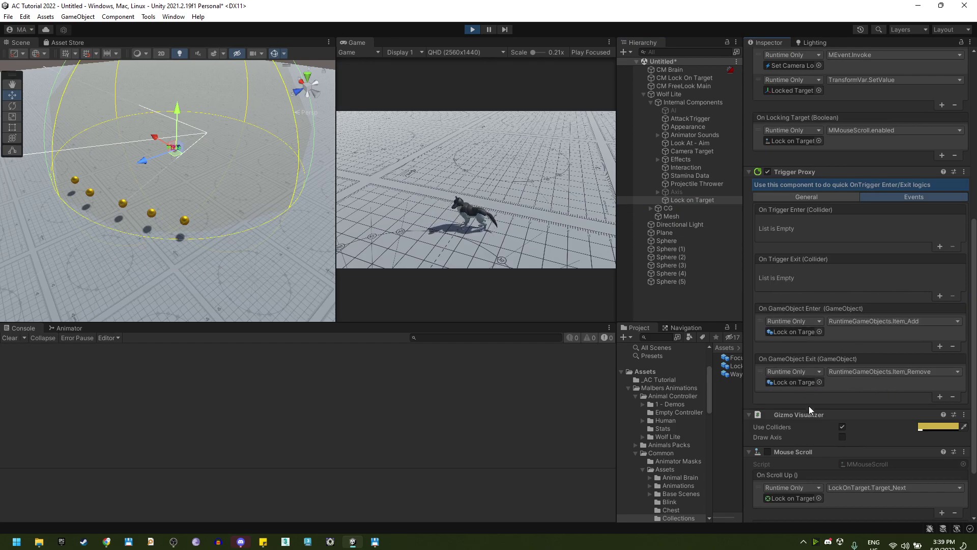
# Step: Turn on debug for the Trigger Proxy in its general settings and review its lists of detected objects
pyautogui.click(788, 197)
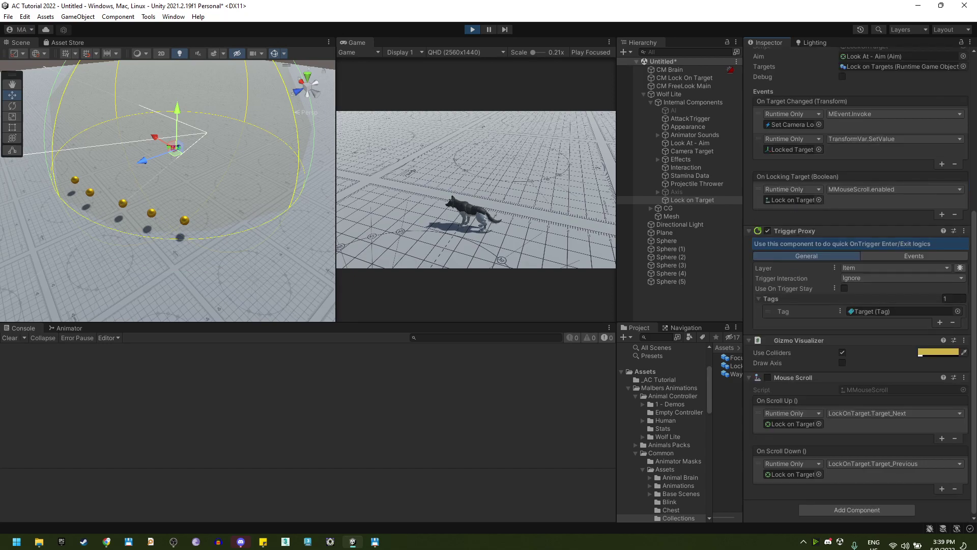
pyautogui.click(960, 267)
pyautogui.scroll(-5, 835, 370)
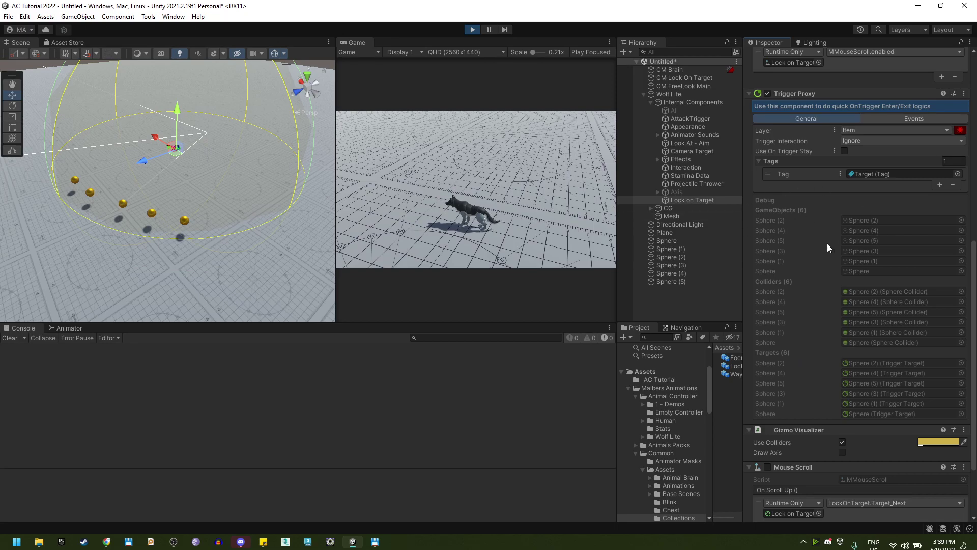
# Step: Play-test the wolf by attacking and running around near the spheres, and lock onto one of them
pyautogui.click(478, 145)
pyautogui.press('w')
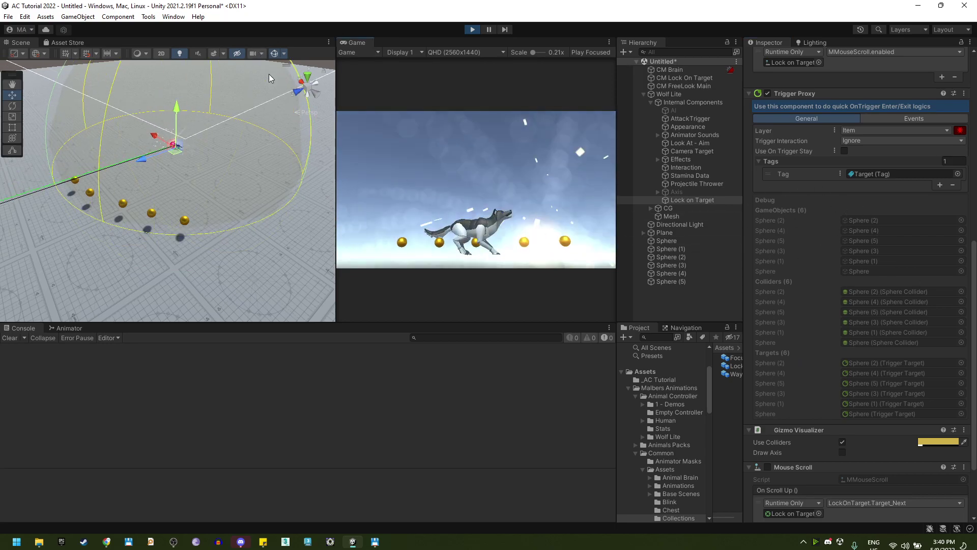
pyautogui.press('s')
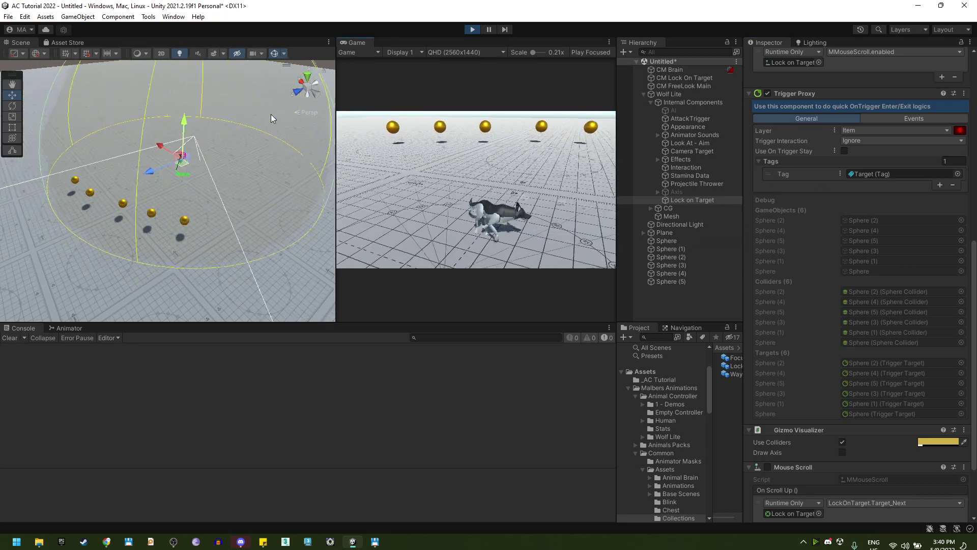
pyautogui.press('w')
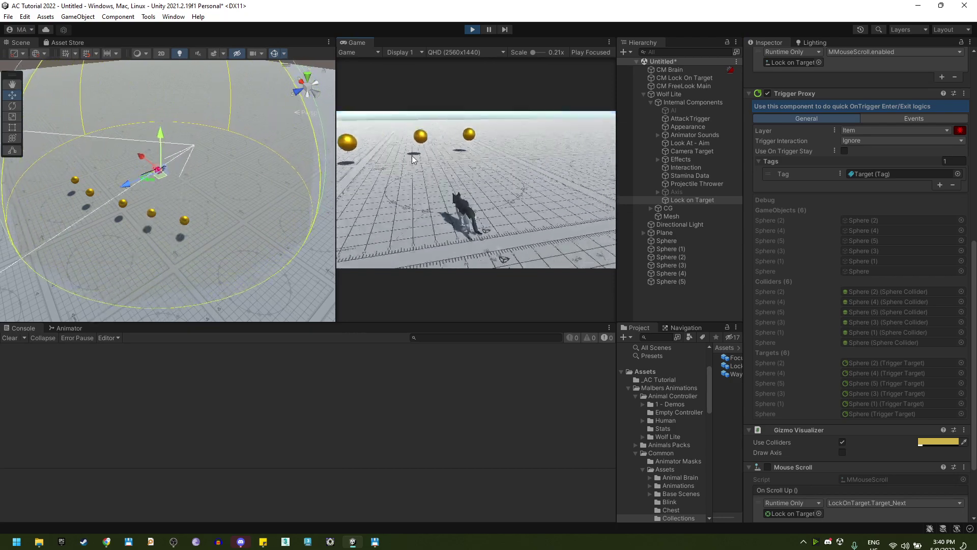
pyautogui.middleClick(486, 192)
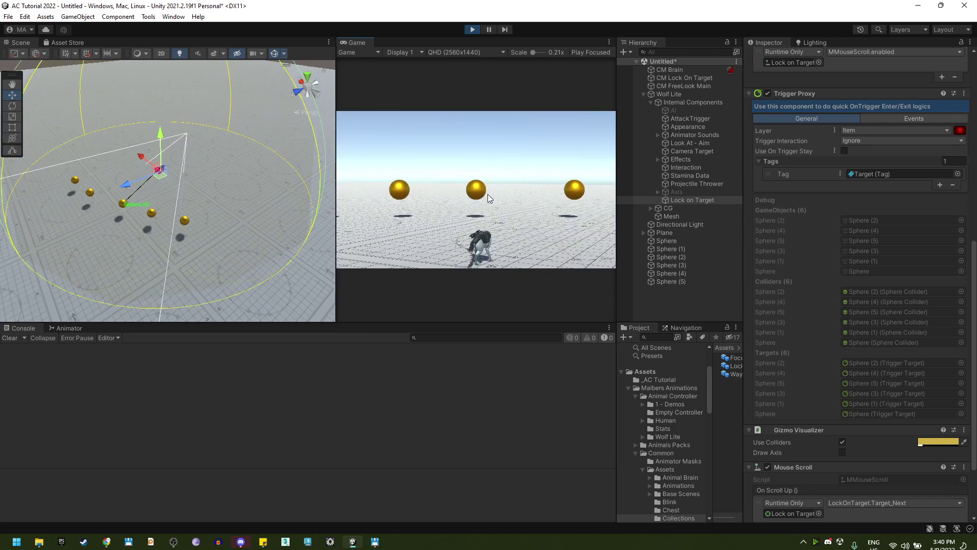
# Step: Delete the locked Sphere (2) and all the remaining spheres during play to test how the lock handles removed targets
pyautogui.click(121, 206)
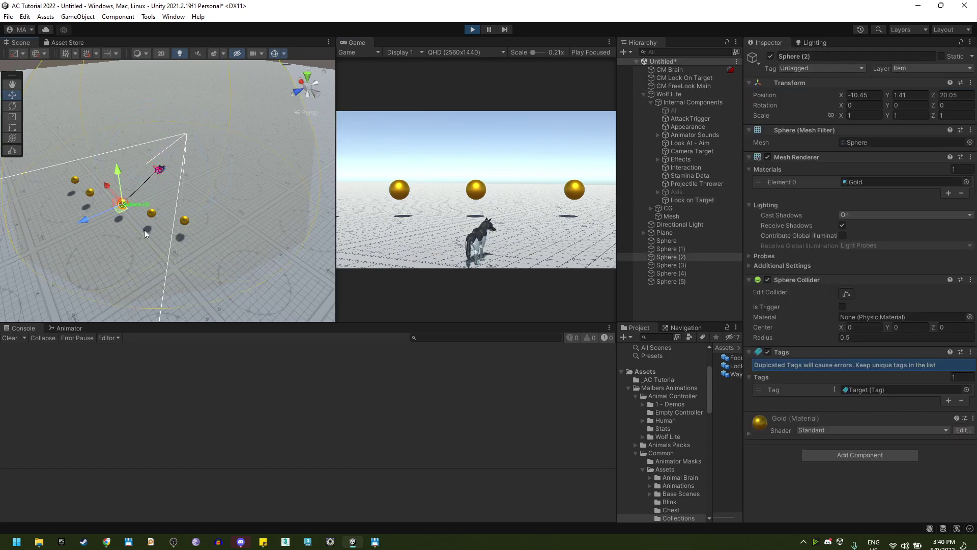
pyautogui.press('Delete')
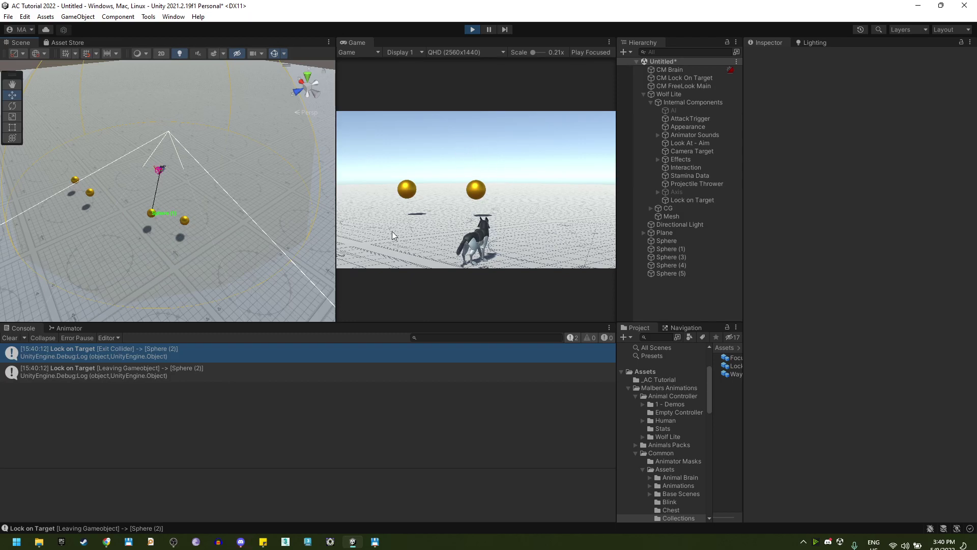
pyautogui.click(670, 240)
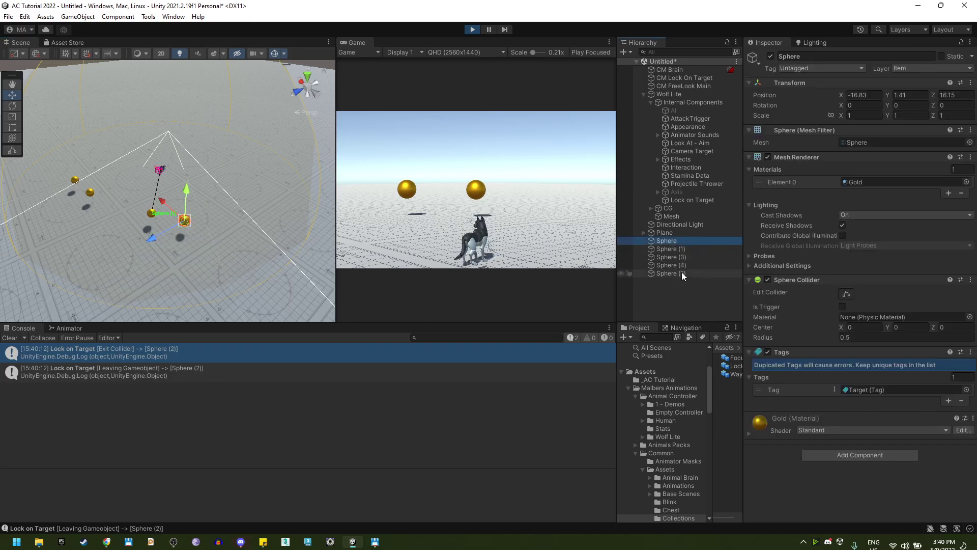
pyautogui.keyDown('shift'); pyautogui.click(671, 273); pyautogui.keyUp('shift')
pyautogui.press('Delete')
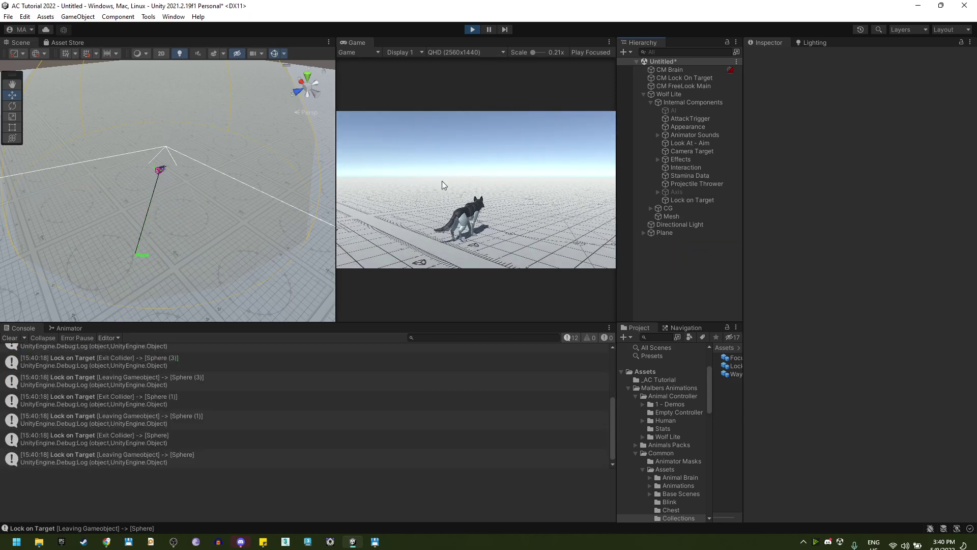
# Step: Stop play mode and clear the console
pyautogui.click(472, 29)
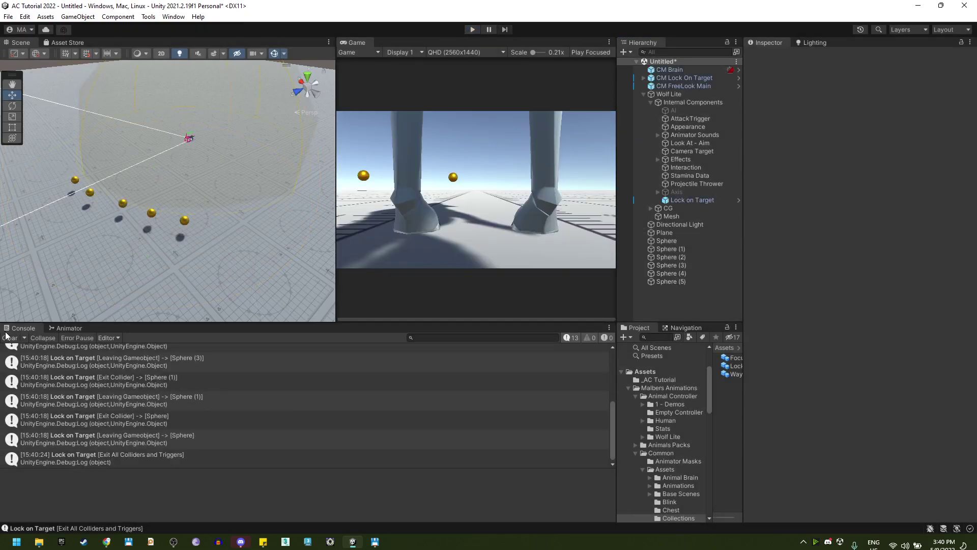
pyautogui.click(7, 337)
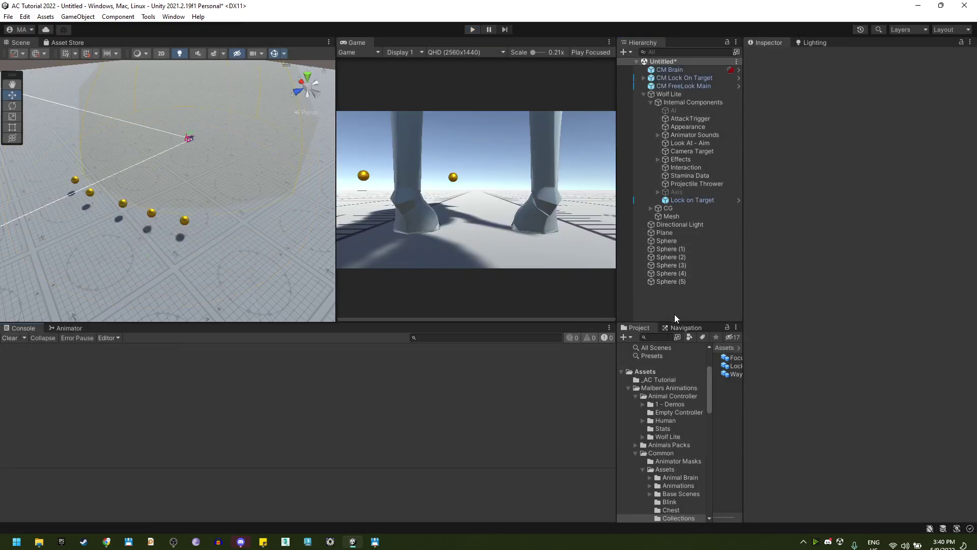
# Step: Collapse the Wolf Lite hierarchy and add a UI Canvas to the scene, keeping its default name
pyautogui.click(643, 95)
pyautogui.rightClick(662, 185)
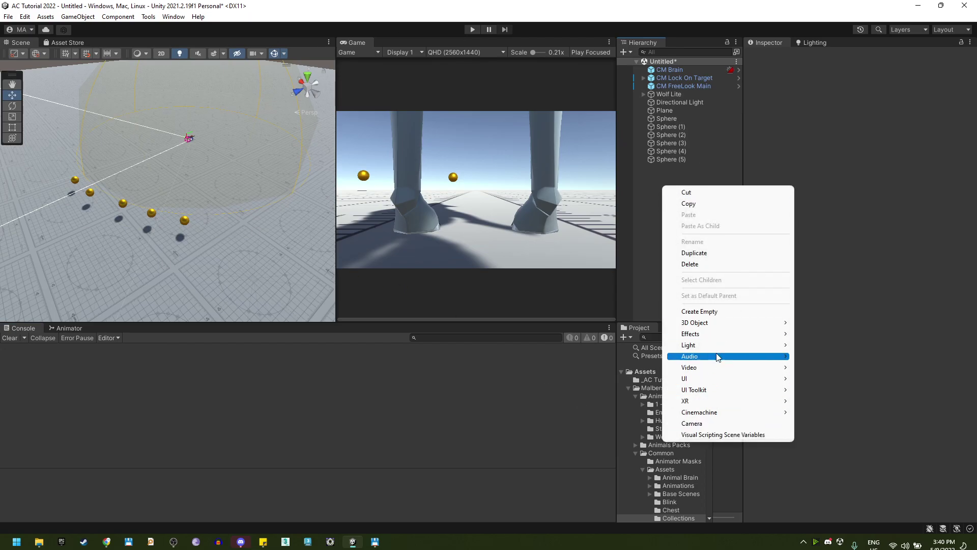
pyautogui.moveTo(733, 378)
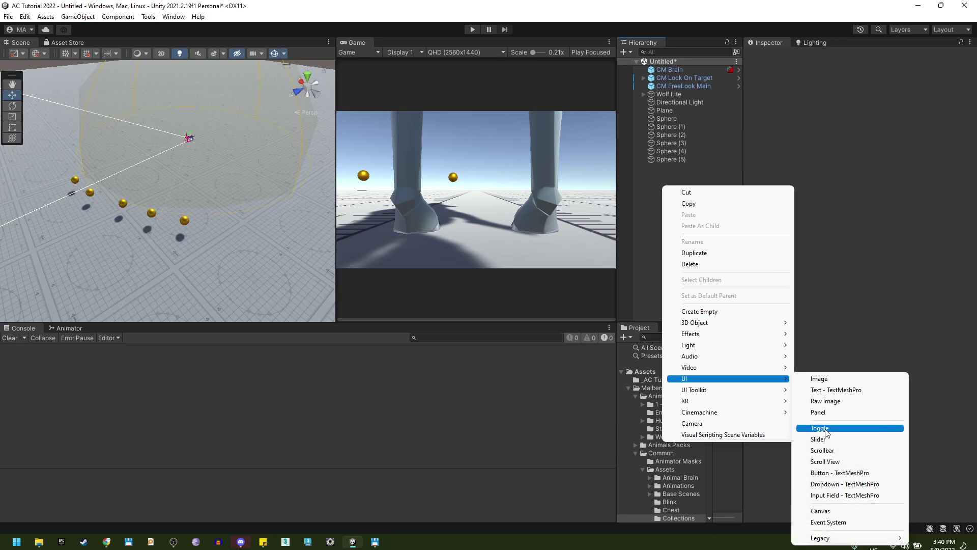
pyautogui.click(826, 511)
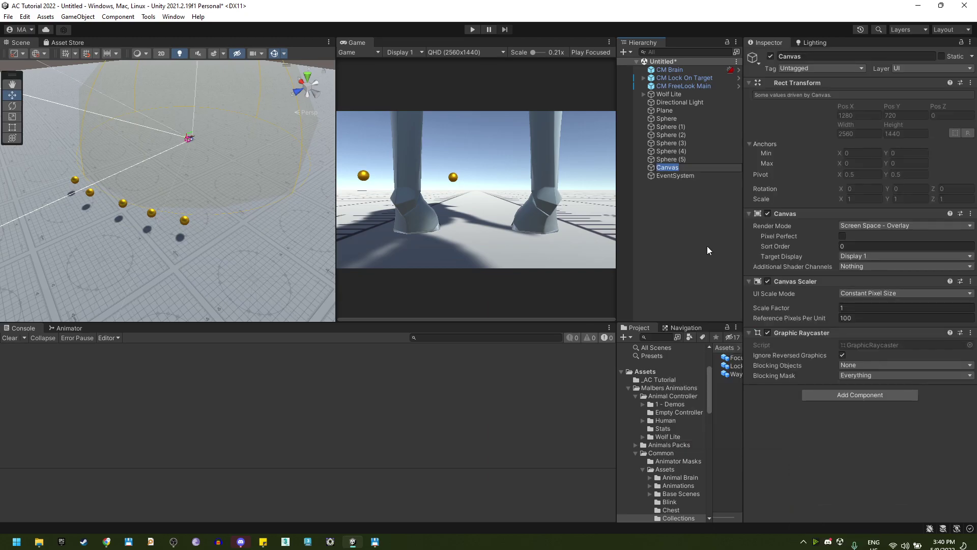
pyautogui.click(685, 169)
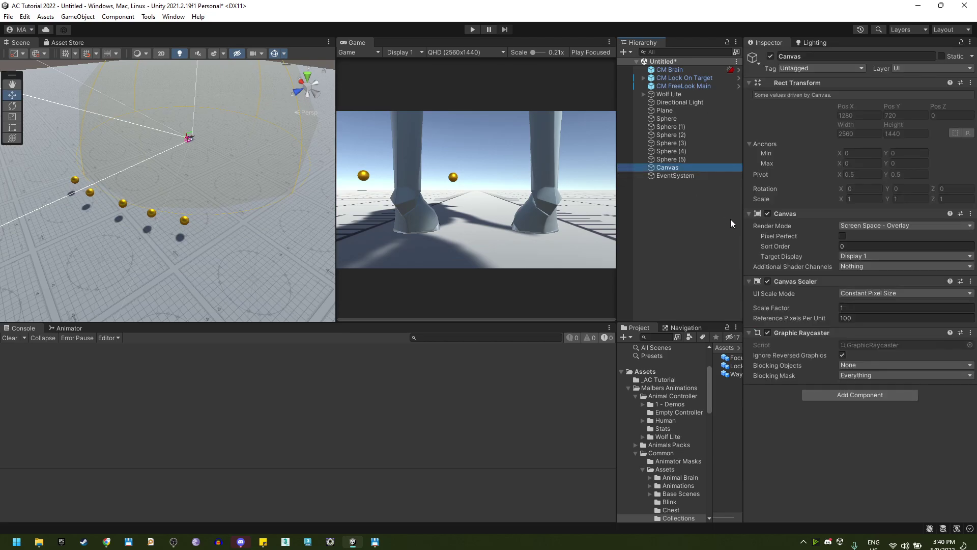
# Step: Search the project for "Lock on" and place the Lock On Target UI prefab as a child of the Canvas
pyautogui.moveTo(741, 223); pyautogui.dragTo(833, 224)
pyautogui.click(695, 336)
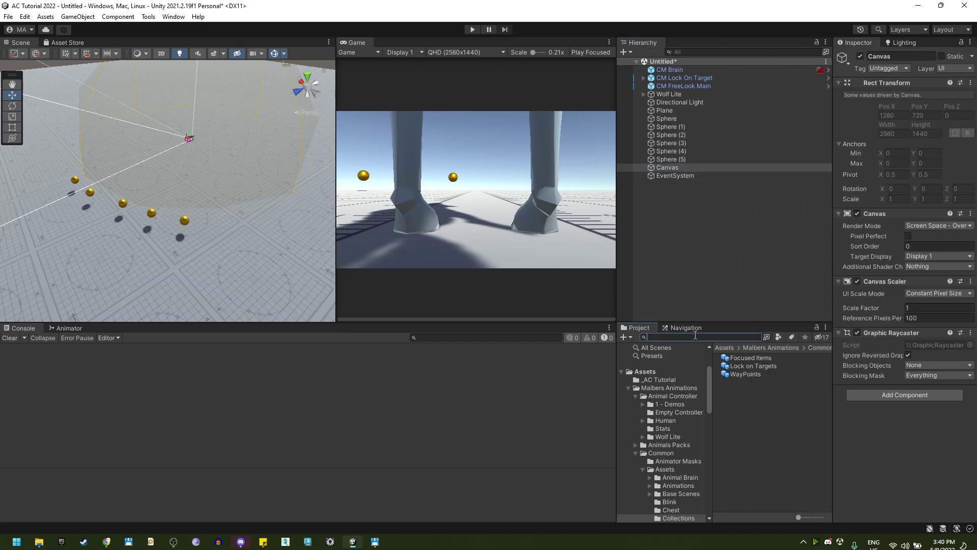
pyautogui.write('Lock on')
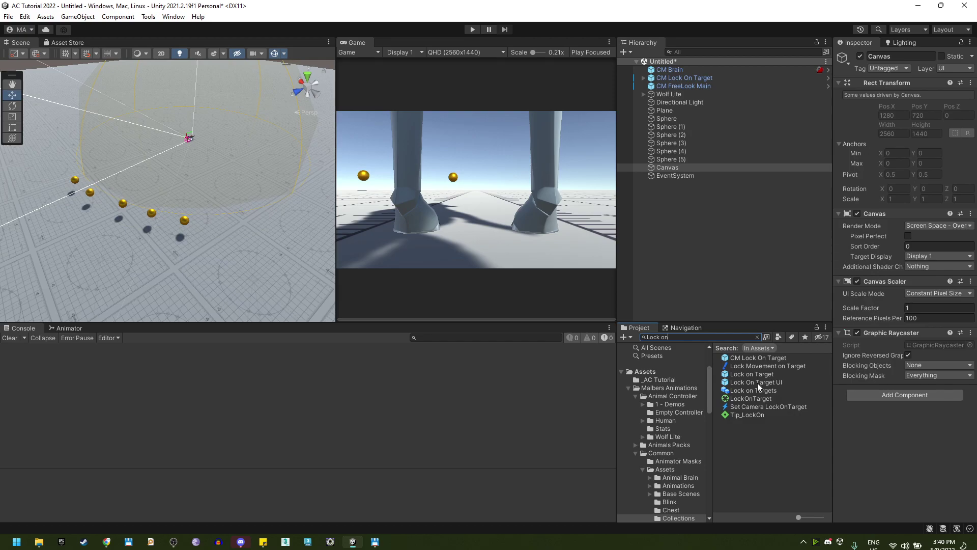
pyautogui.click(674, 170)
pyautogui.moveTo(673, 170); pyautogui.dragTo(673, 169)
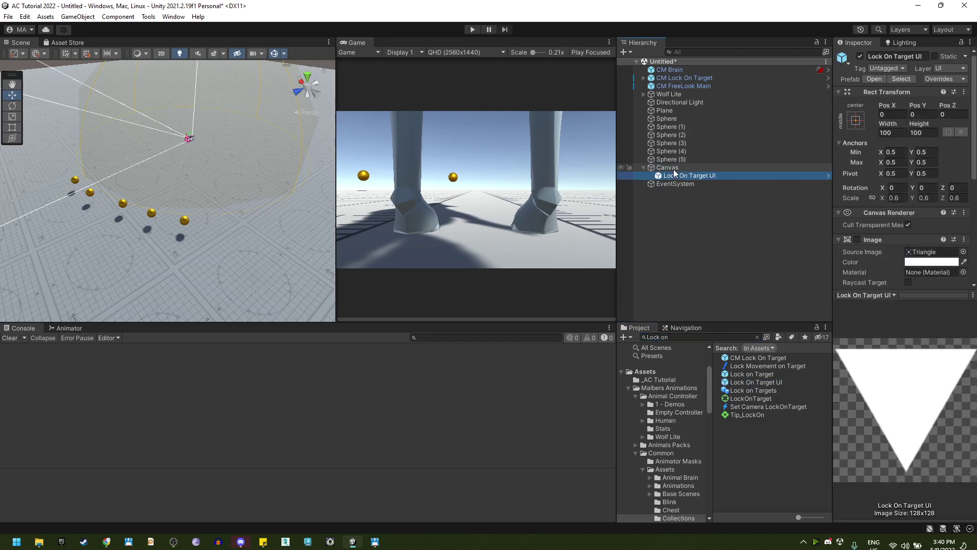
# Step: Examine the UI Follow Transform settings of Lock On Target UI and open the Locked Target asset used as its World Transform
pyautogui.scroll(-5, 860, 265)
pyautogui.scroll(-1, 865, 263)
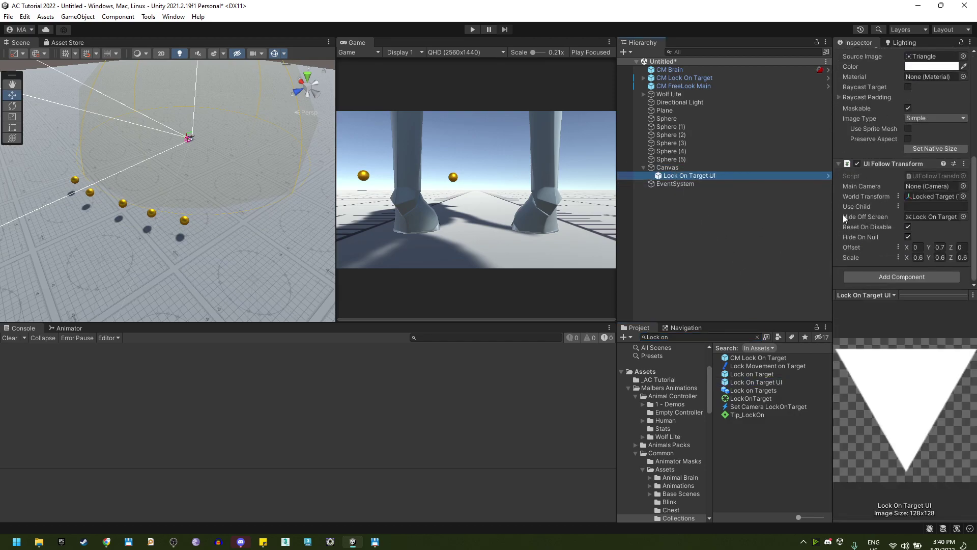
pyautogui.moveTo(833, 216); pyautogui.dragTo(769, 215)
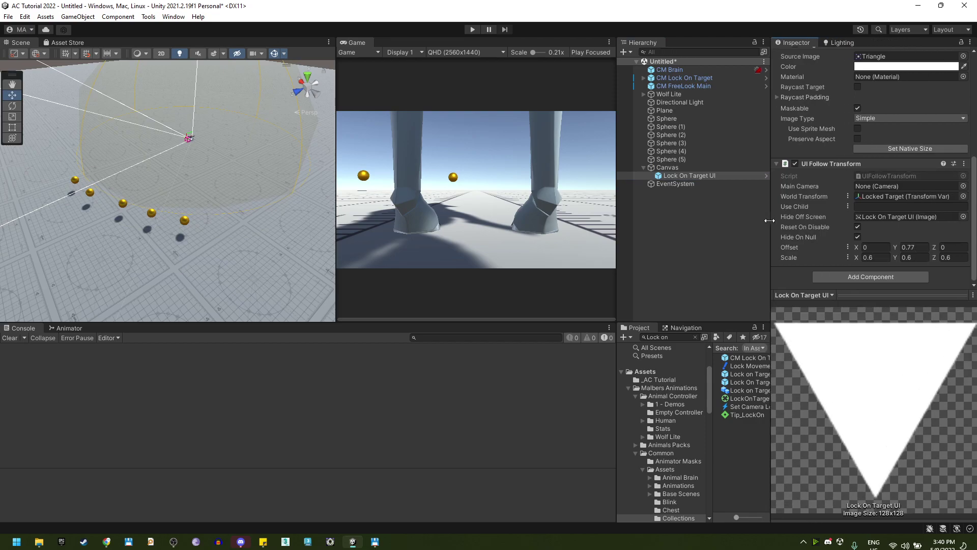
pyautogui.click(880, 197)
pyautogui.moveTo(770, 356); pyautogui.dragTo(804, 356)
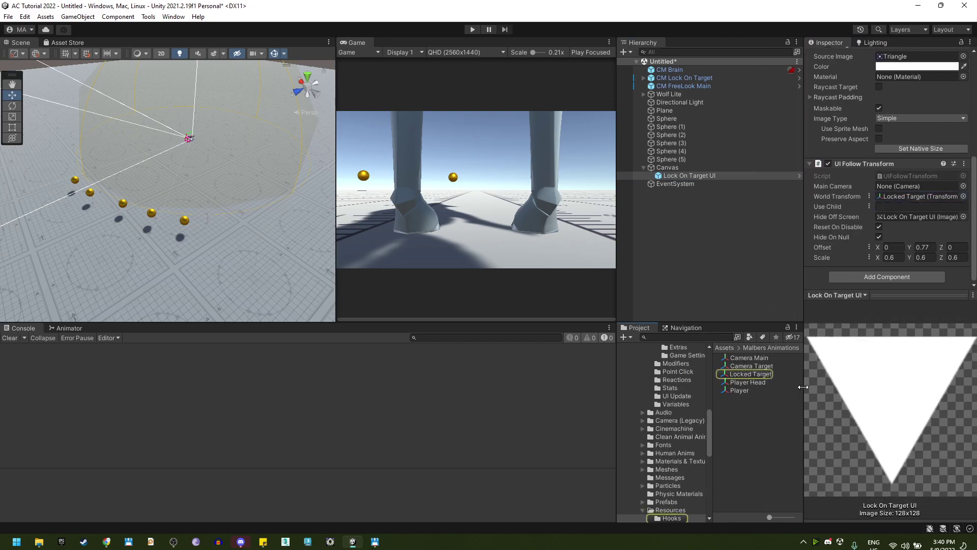
pyautogui.click(749, 374)
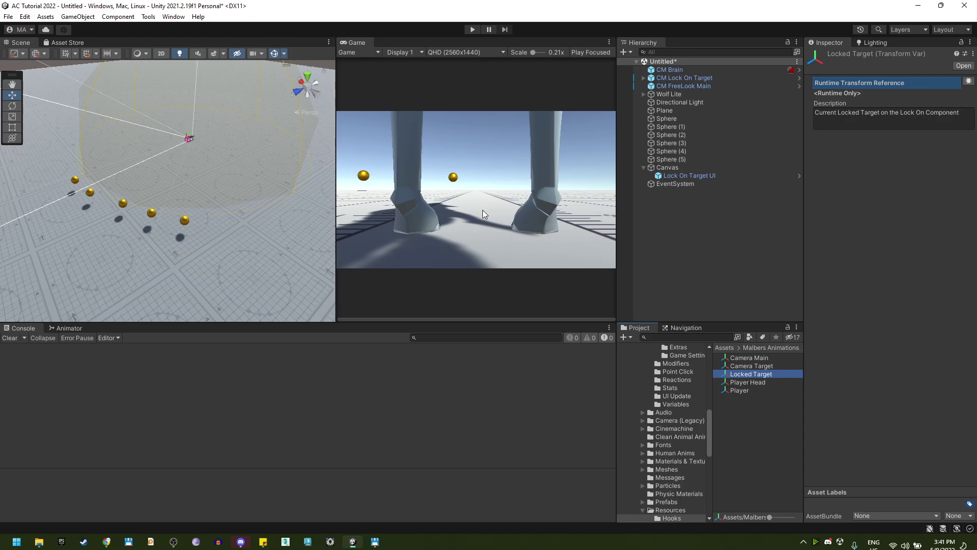
# Step: Start play mode, move the wolf forward towards the spheres and lock on to one of them
pyautogui.click(470, 29)
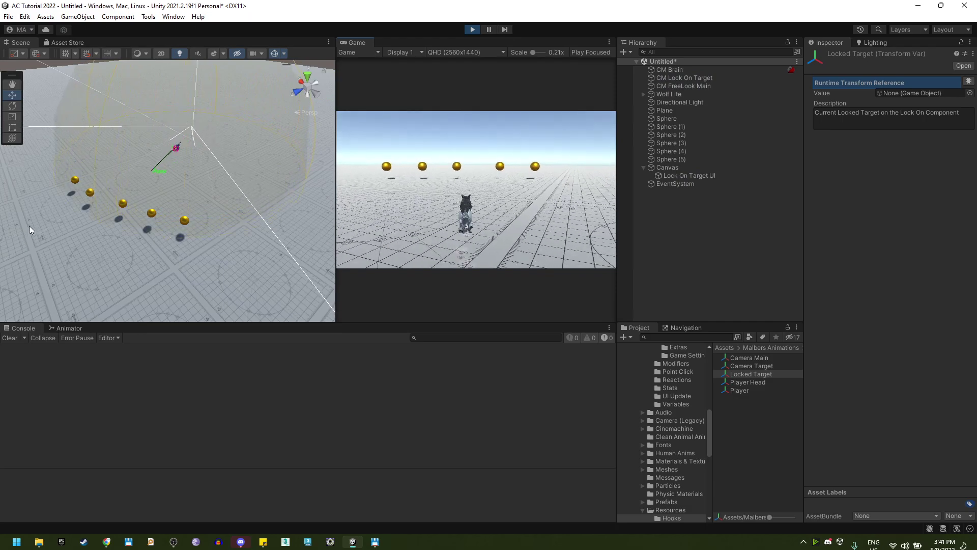
pyautogui.press('w')
pyautogui.press('Tab')
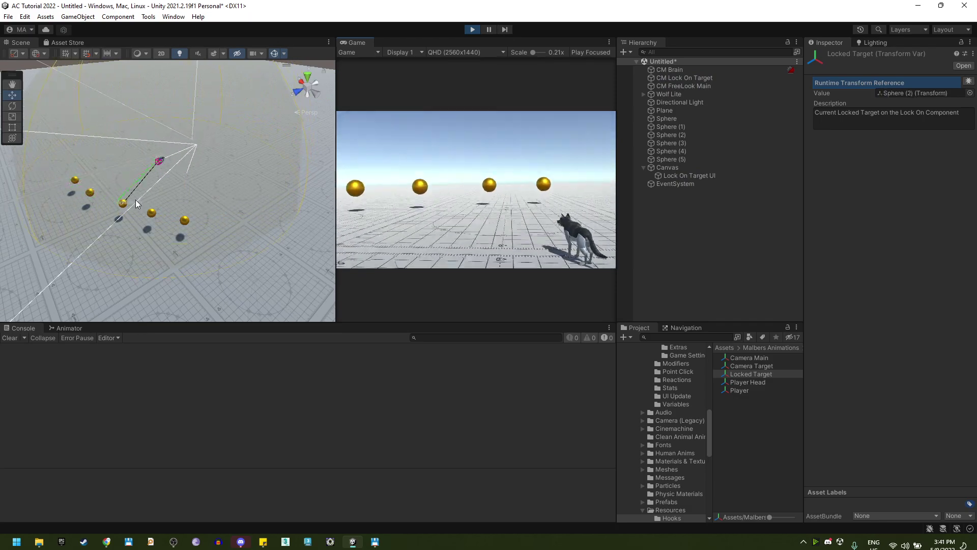
# Step: Change the skybox material in the environment lighting settings to Skybox 3
pyautogui.click(862, 45)
pyautogui.click(865, 57)
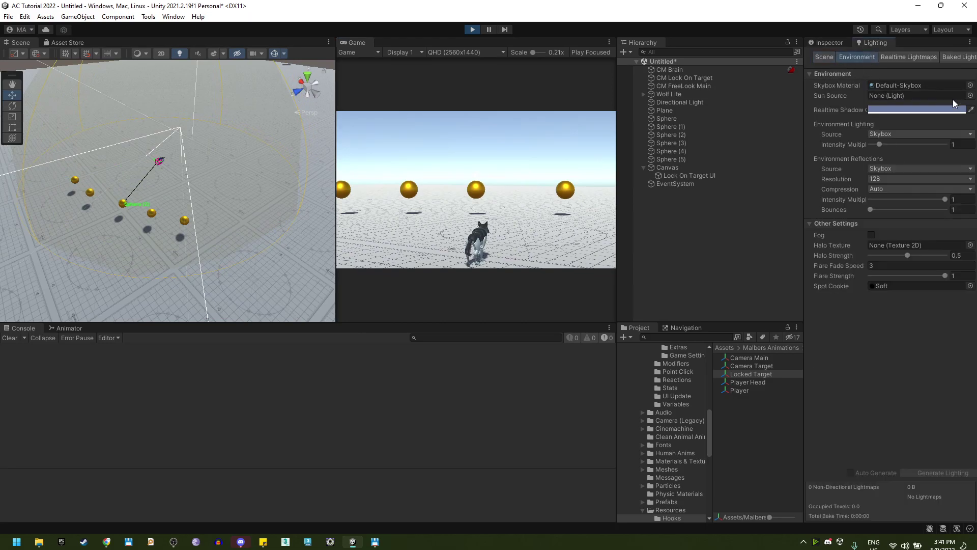
pyautogui.click(970, 85)
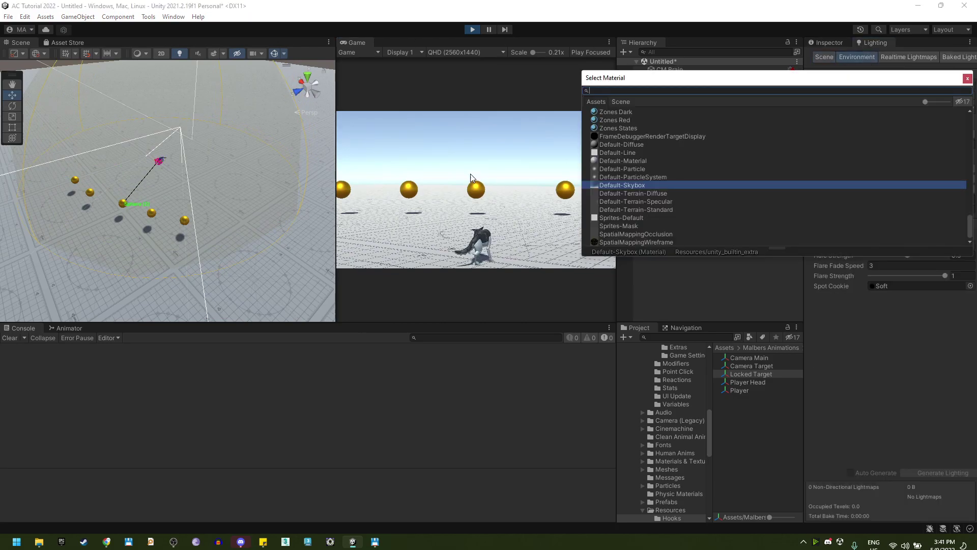
pyautogui.write('sk')
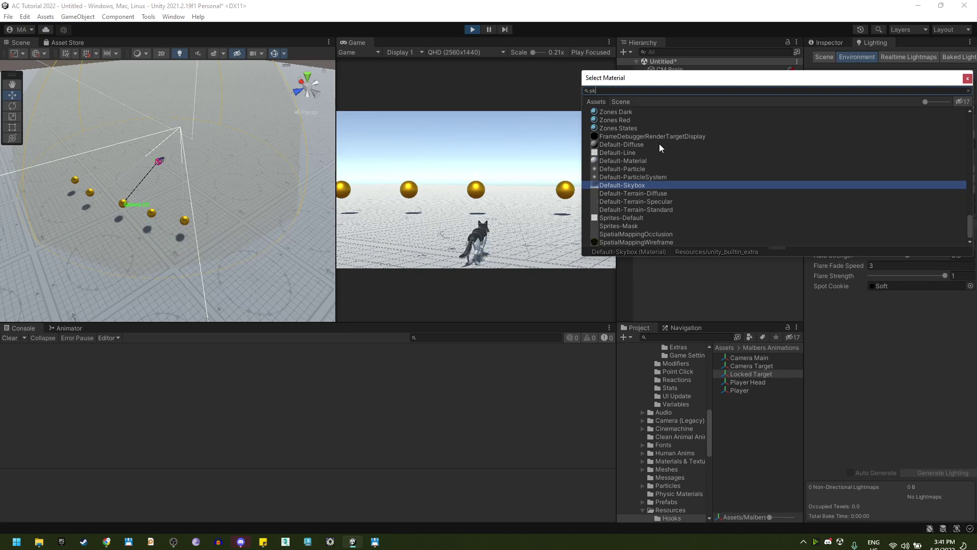
pyautogui.write('y')
pyautogui.click(626, 120)
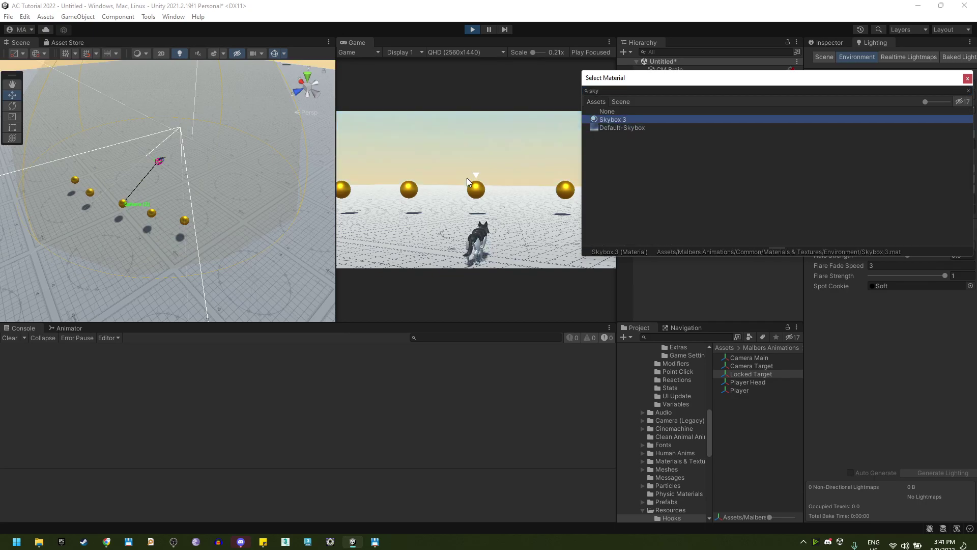
pyautogui.click(967, 78)
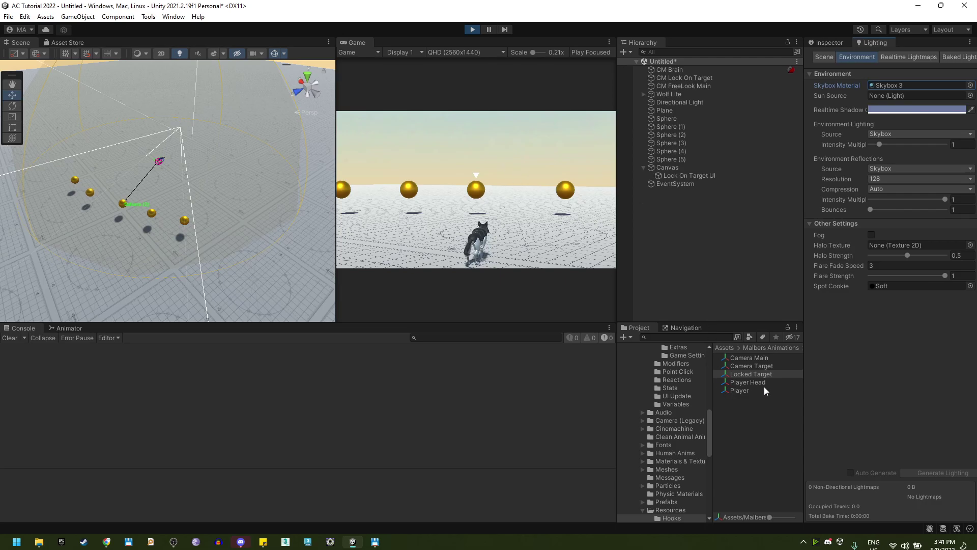
# Step: Inspect the runtime value of the Locked Target asset and locate the sphere it references in the hierarchy
pyautogui.click(758, 374)
pyautogui.click(824, 43)
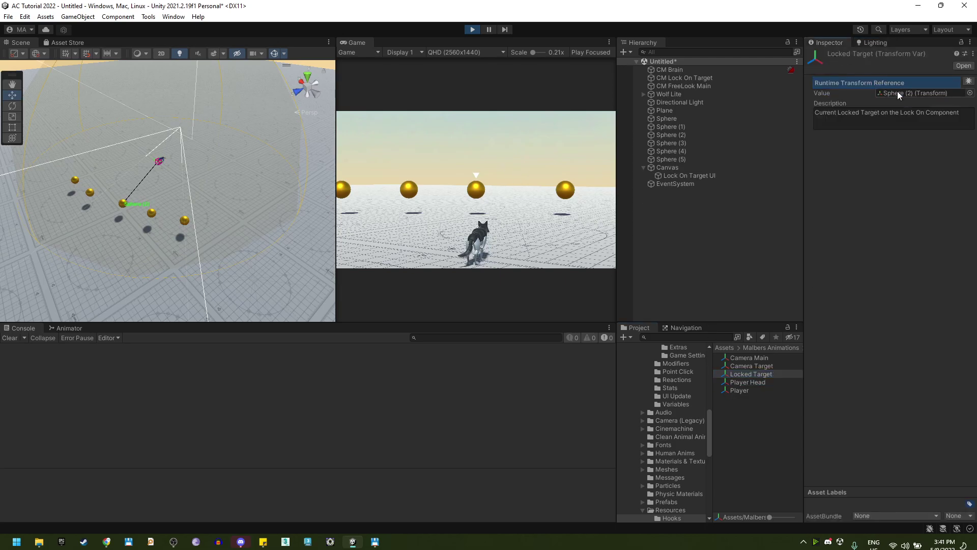
pyautogui.click(890, 94)
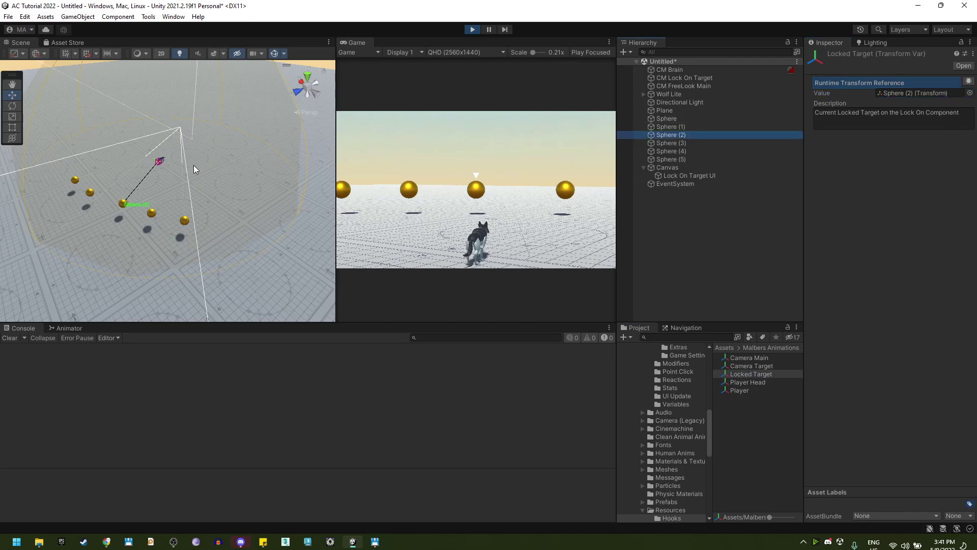
pyautogui.click(124, 206)
pyautogui.click(722, 290)
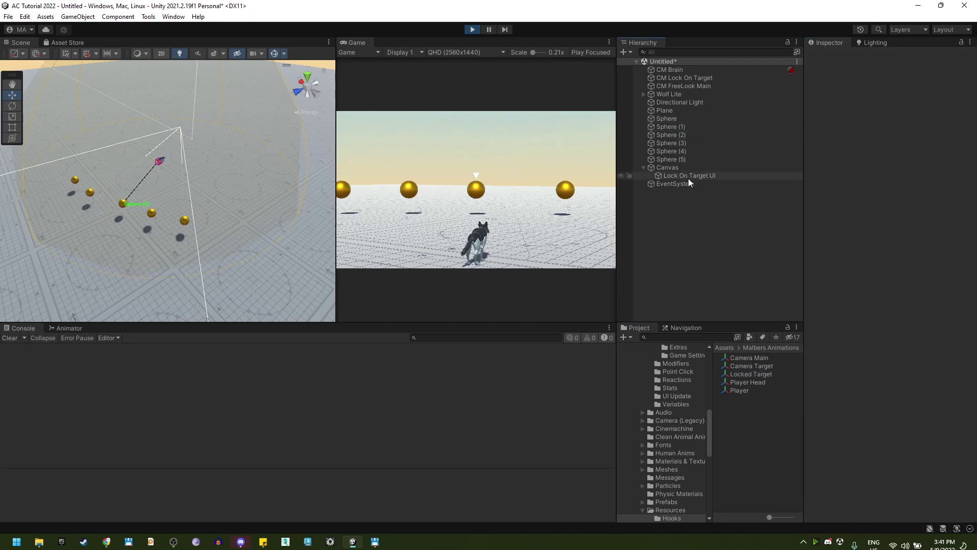
# Step: Cycle the lock among neighbouring spheres in the running game to test the Canvas marker
pyautogui.click(512, 146)
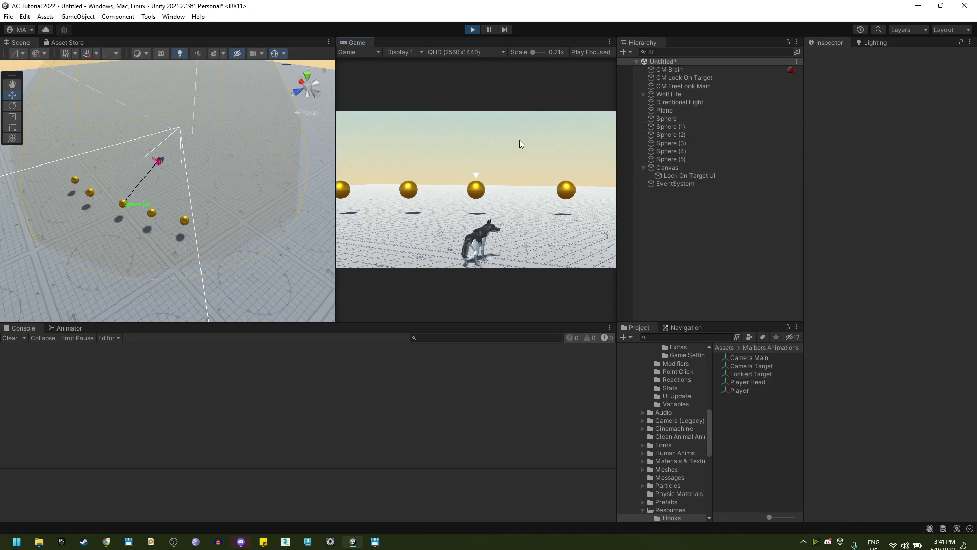
pyautogui.scroll(1, 519, 139)
pyautogui.press('e')
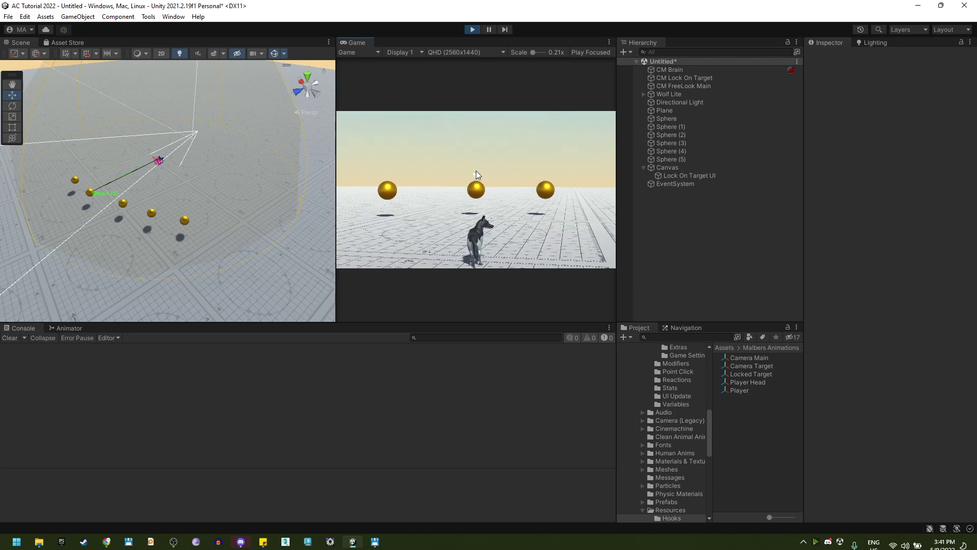
pyautogui.press('e')
pyautogui.scroll(2, 479, 180)
pyautogui.scroll(2, 481, 174)
pyautogui.scroll(-2, 484, 175)
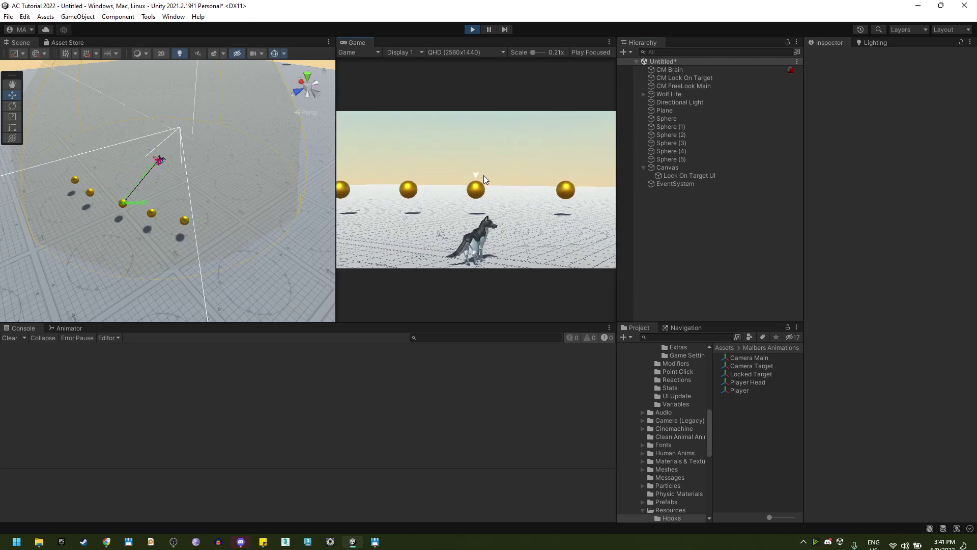
# Step: Toggle the target lock off and on, then switch the locked target along the row of spheres
pyautogui.middleClick(490, 179)
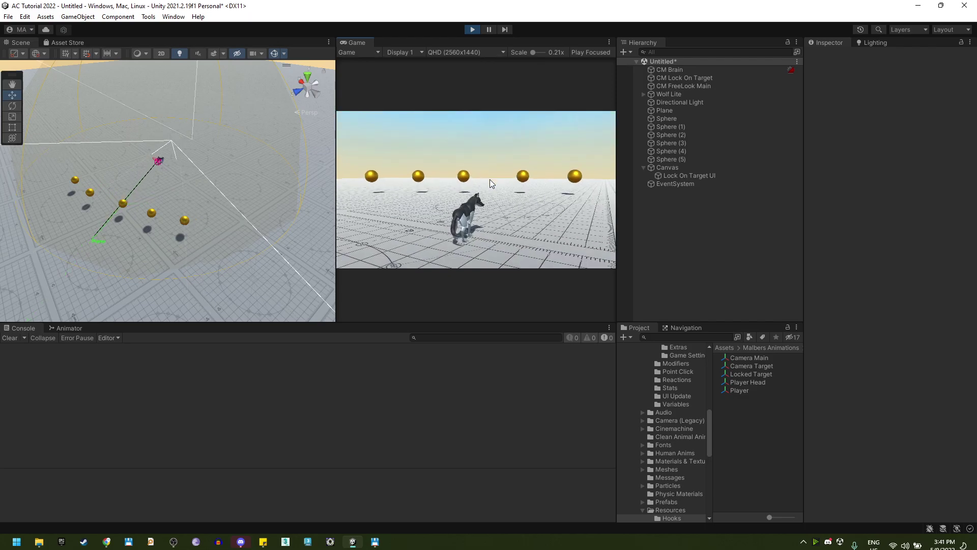
pyautogui.middleClick(490, 179)
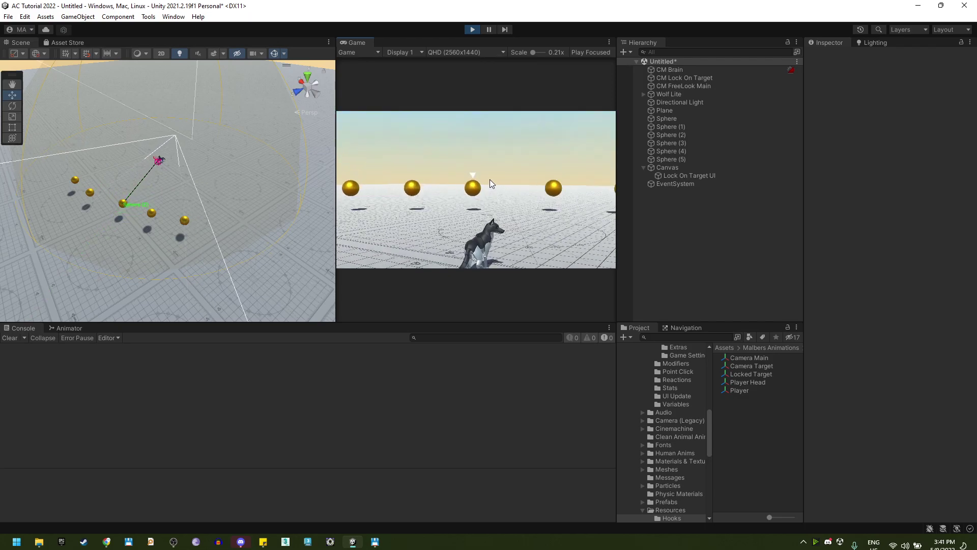
pyautogui.middleClick(490, 180)
pyautogui.middleClick(489, 183)
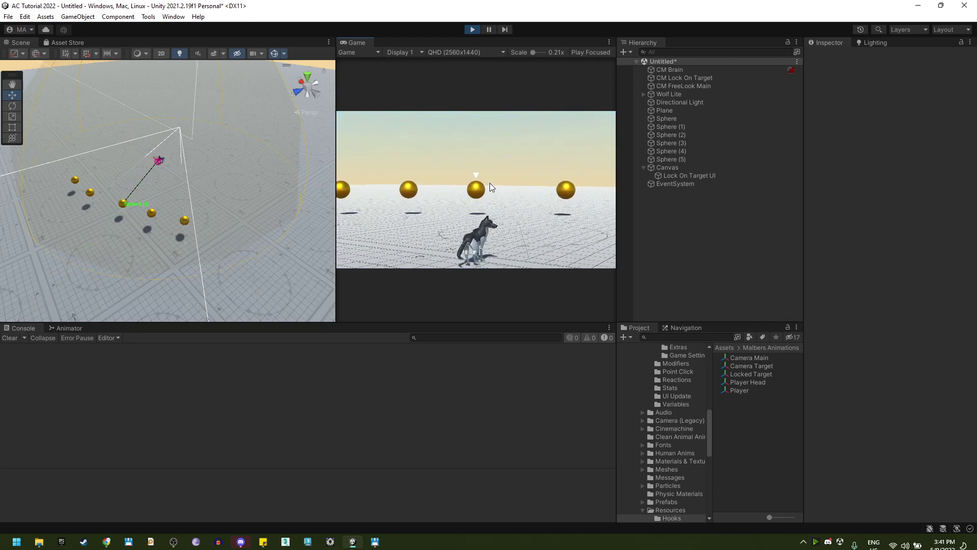
pyautogui.scroll(2, 489, 183)
pyautogui.scroll(-4, 490, 183)
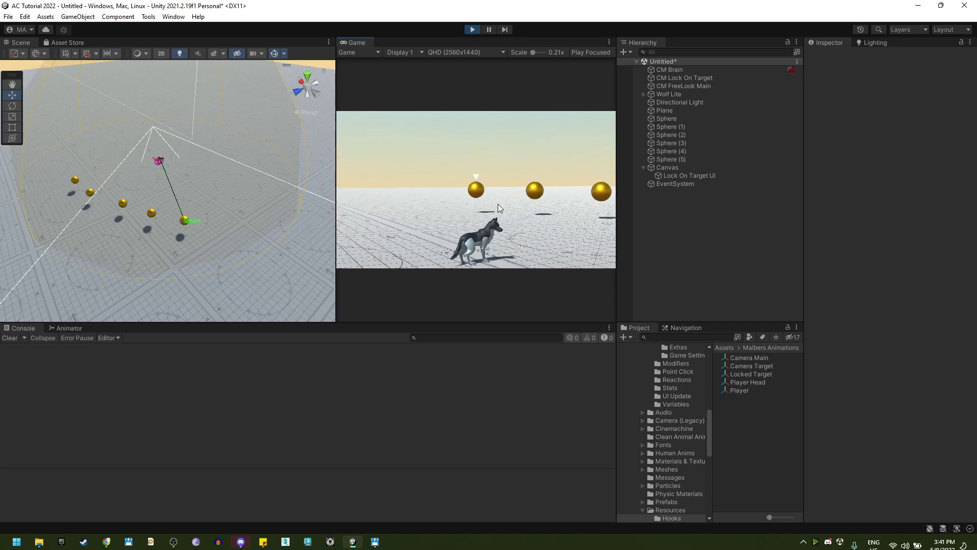
# Step: Run the wolf sideways in both directions while locked, switch to another sphere and release the lock
pyautogui.press('a')
pyautogui.press('d')
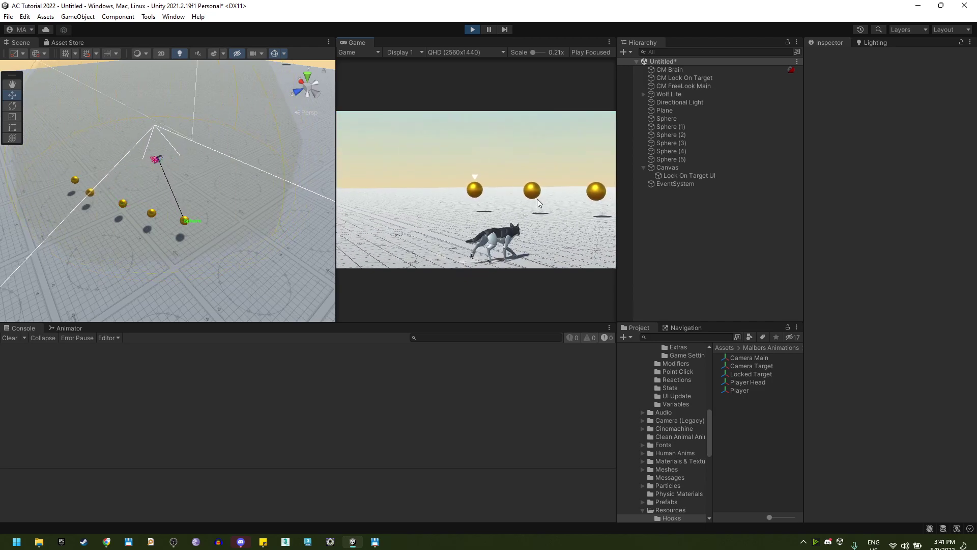
pyautogui.press('a')
pyautogui.scroll(1, 445, 194)
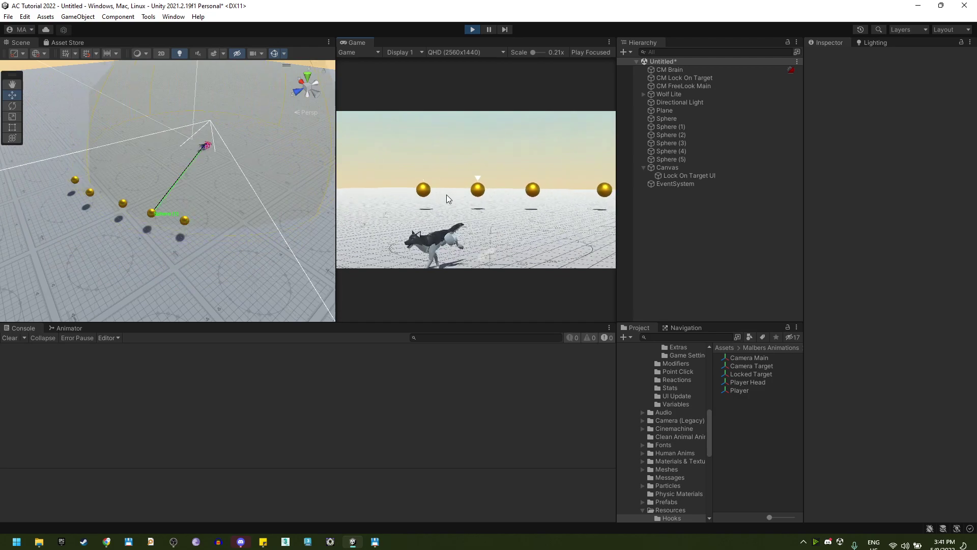
pyautogui.middleClick(447, 195)
pyautogui.press('d')
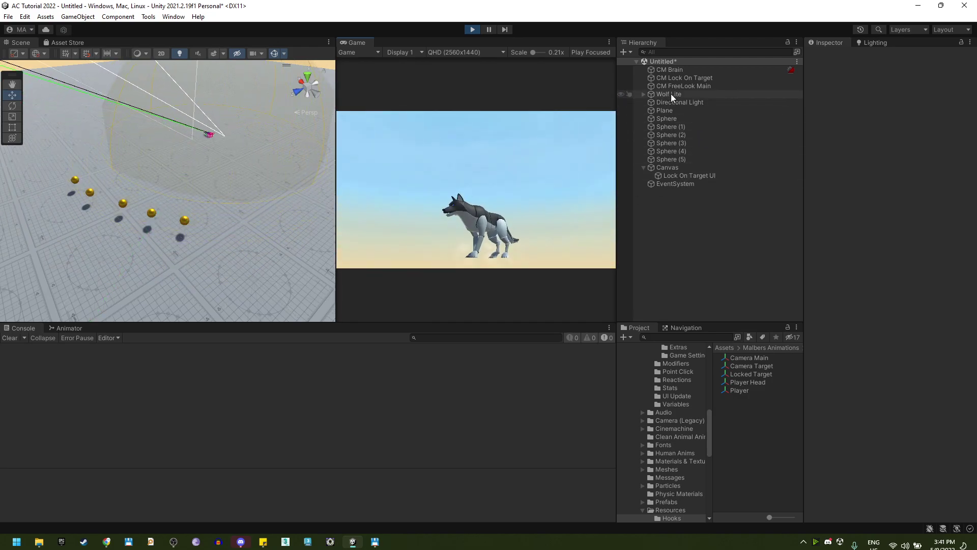
# Step: Expand Wolf Lite and examine the settings of its Look At - Aim and Lock on Target components
pyautogui.click(671, 94)
pyautogui.click(643, 94)
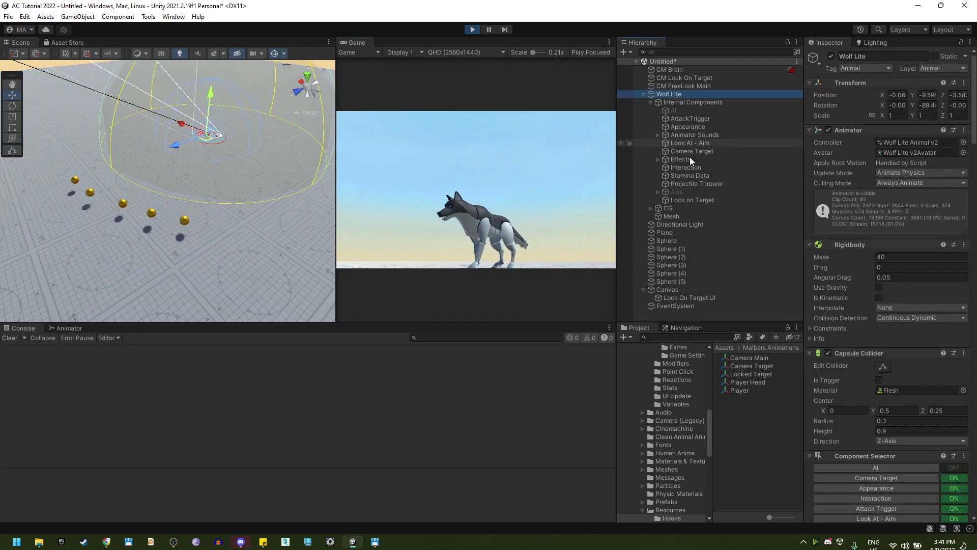
pyautogui.click(695, 200)
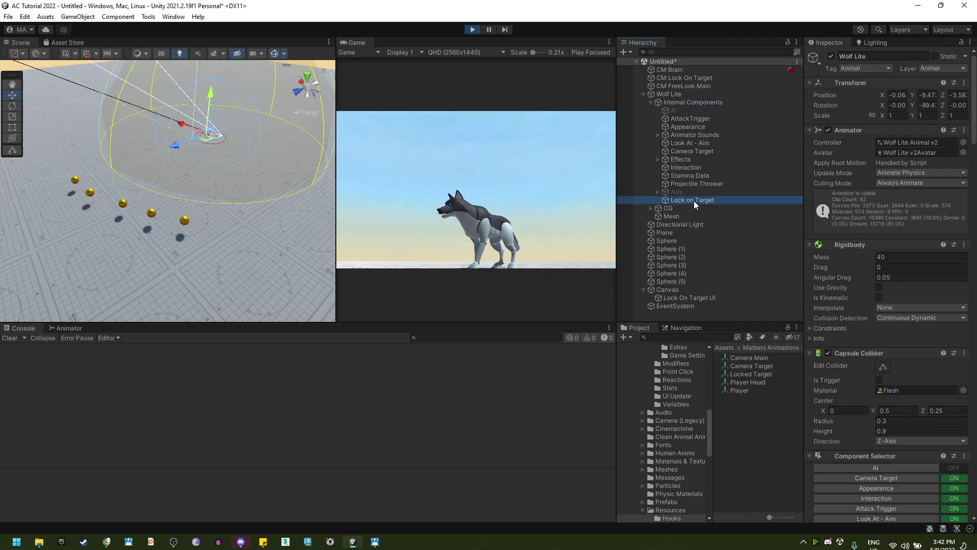
pyautogui.click(690, 143)
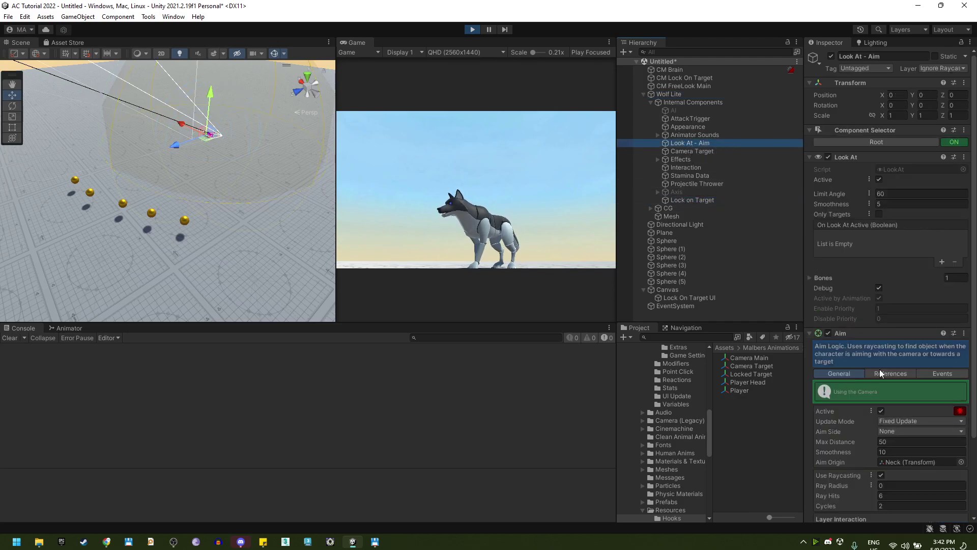
pyautogui.click(710, 199)
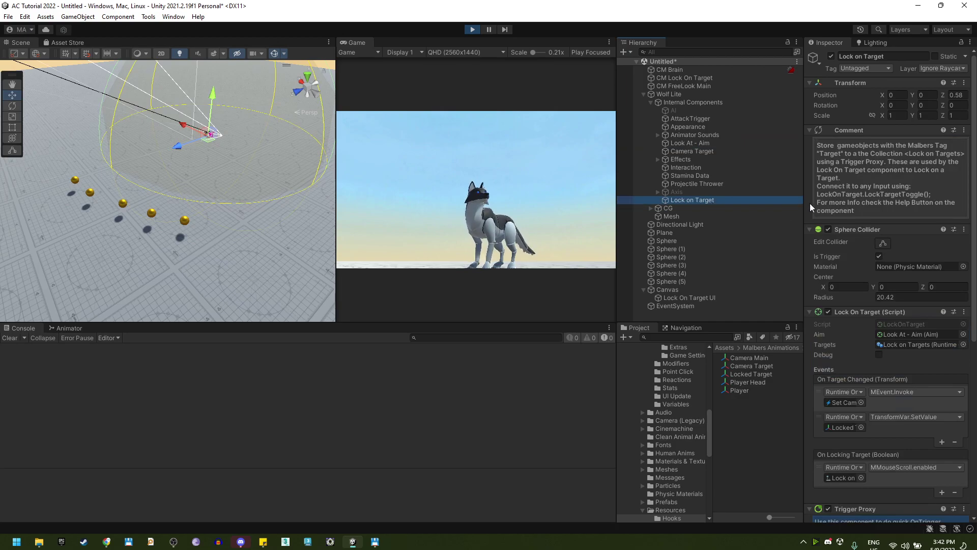
# Step: Examine the Lock entry in Wolf Lite's Malbers Input, including its key and On Input Down event
pyautogui.click(682, 93)
pyautogui.scroll(-10, 875, 367)
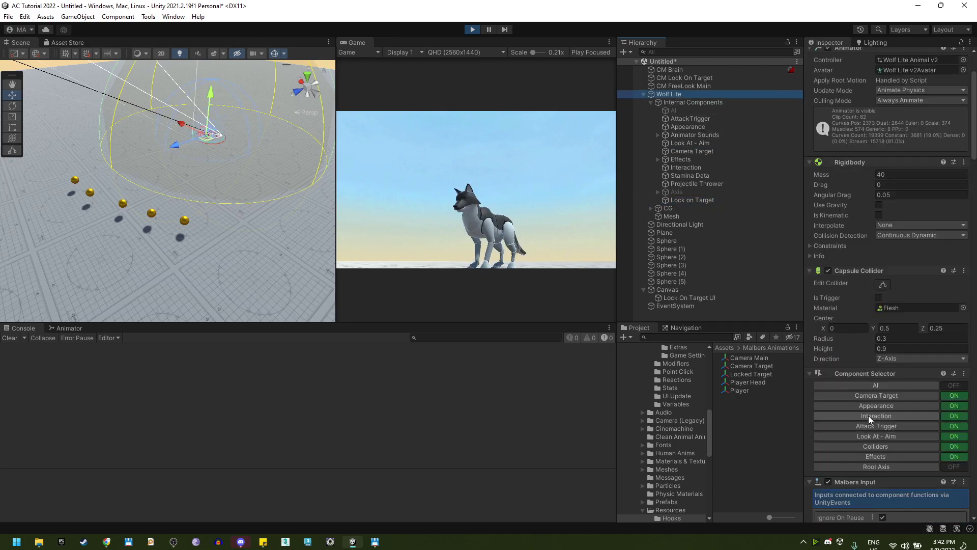
pyautogui.scroll(-8, 874, 448)
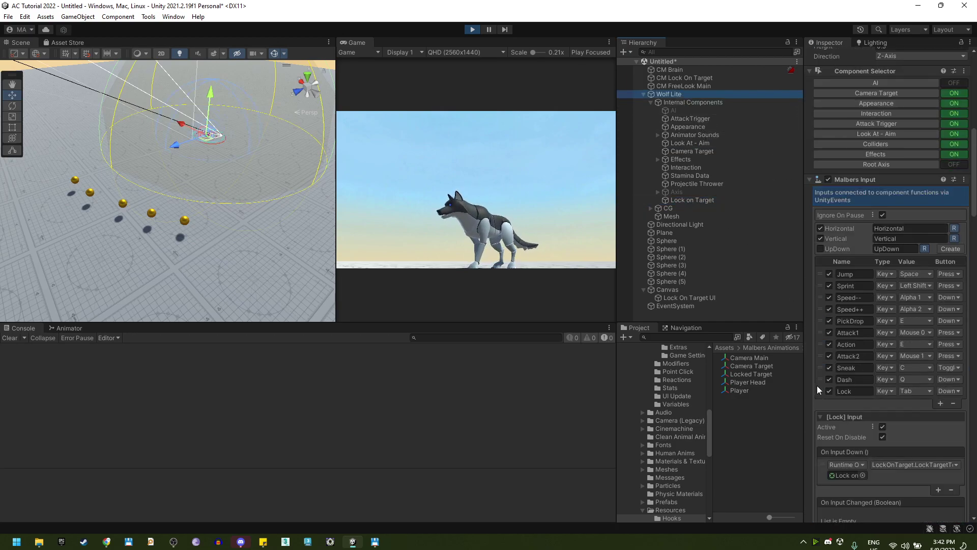
pyautogui.click(820, 391)
pyautogui.scroll(-3, 824, 400)
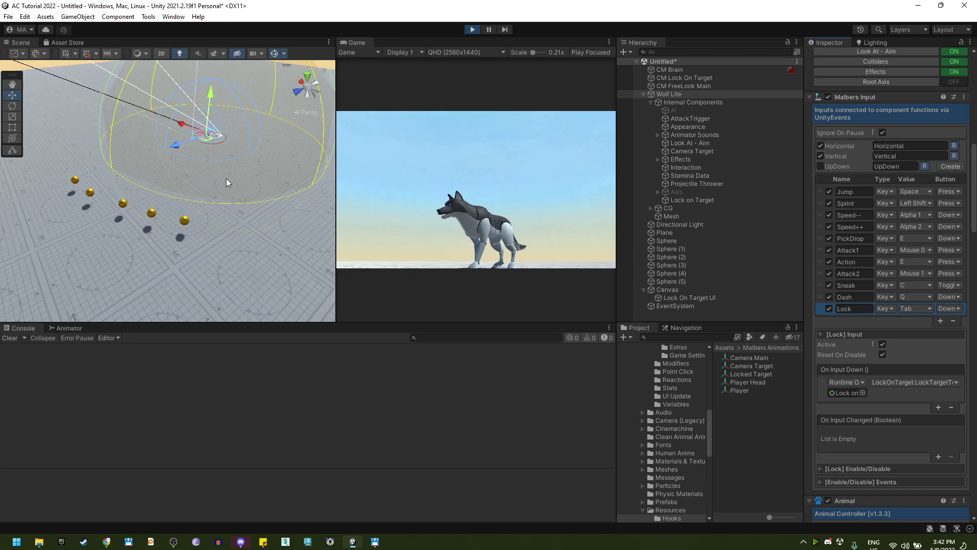
# Step: Run the wolf back towards the spheres, lock on to a target and move sideways around it
pyautogui.click(479, 191)
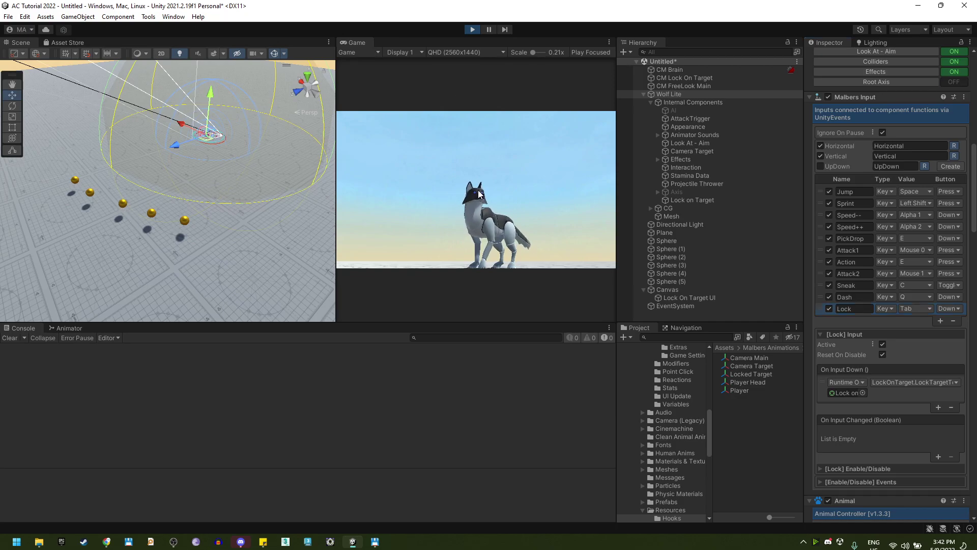
pyautogui.press('w')
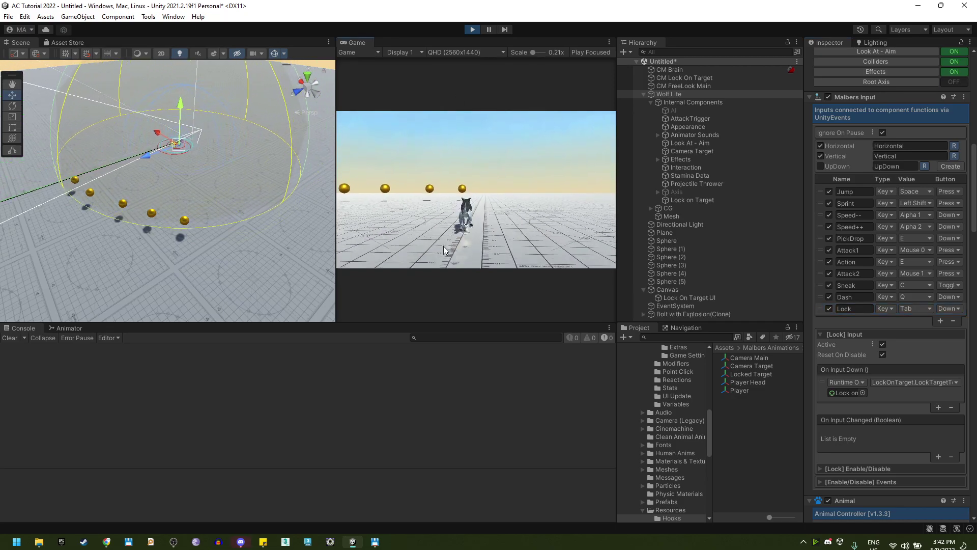
pyautogui.press('Tab')
pyautogui.press('d')
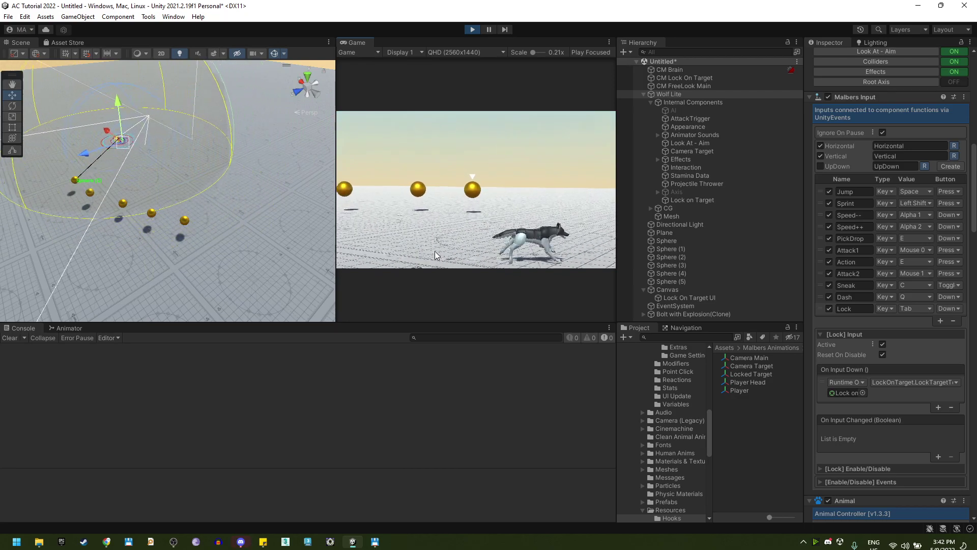